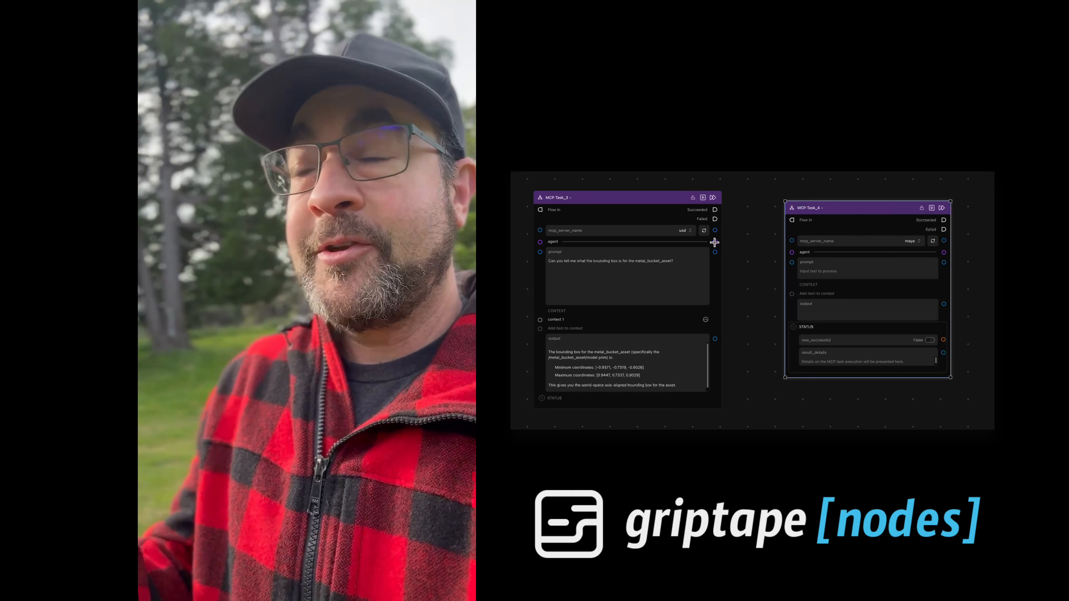
Connect the agent output of MCP Task_3 to the agent input of MCP Task_4.
drag(715, 242, 792, 252)
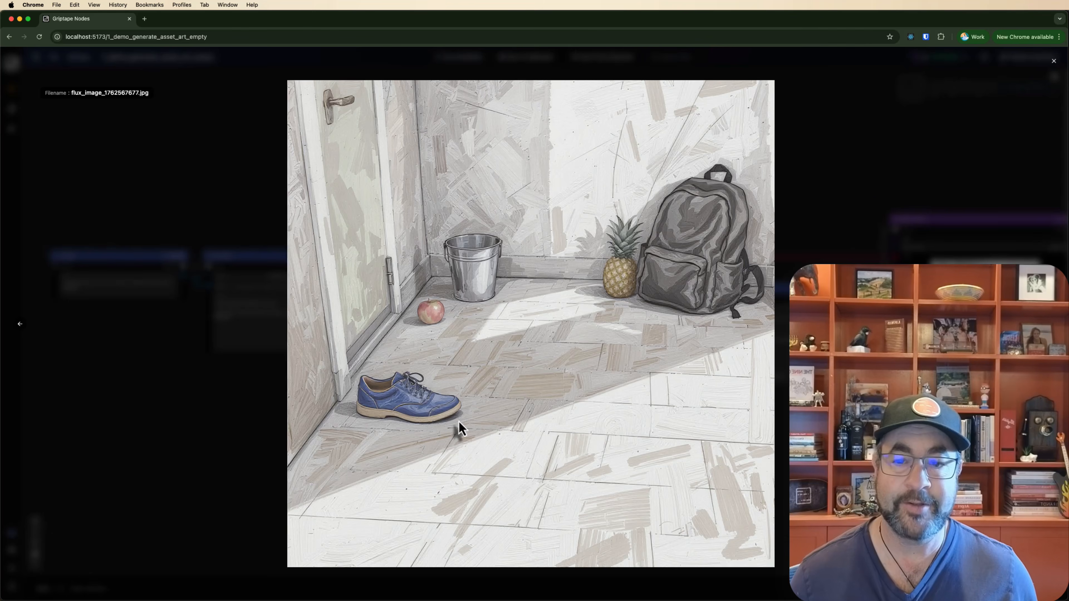
Close the image preview and examine the asset art workflow from Flux Image Generation through Copy Files and ForEach End to the image grid node.
key(Escape)
drag(855, 450, 418, 437)
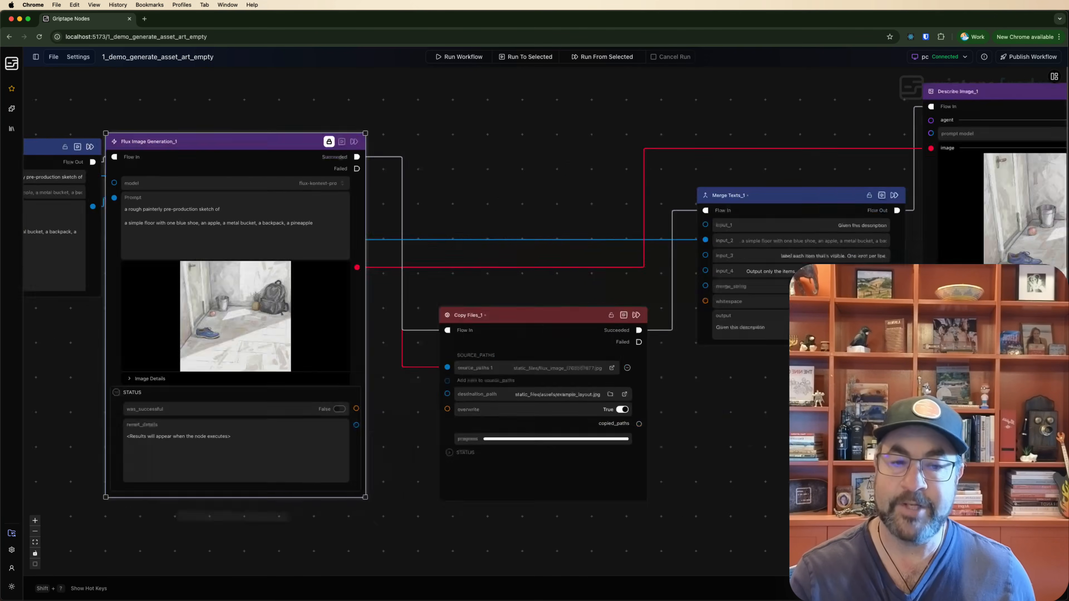
drag(885, 436, 424, 442)
scroll(700, 459, up, 5)
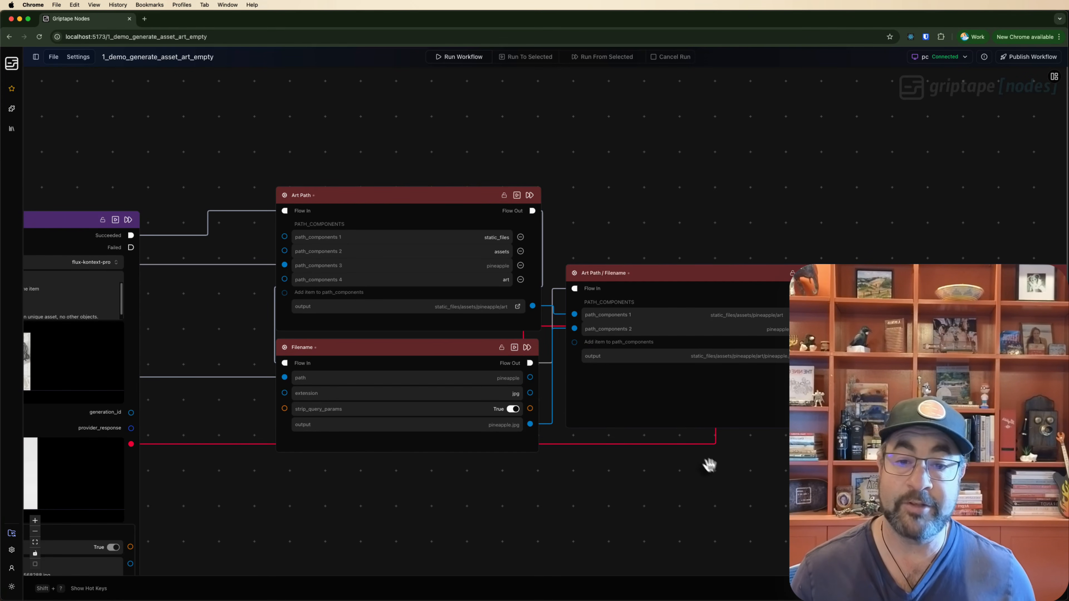
drag(779, 478, 471, 463)
drag(884, 445, 530, 447)
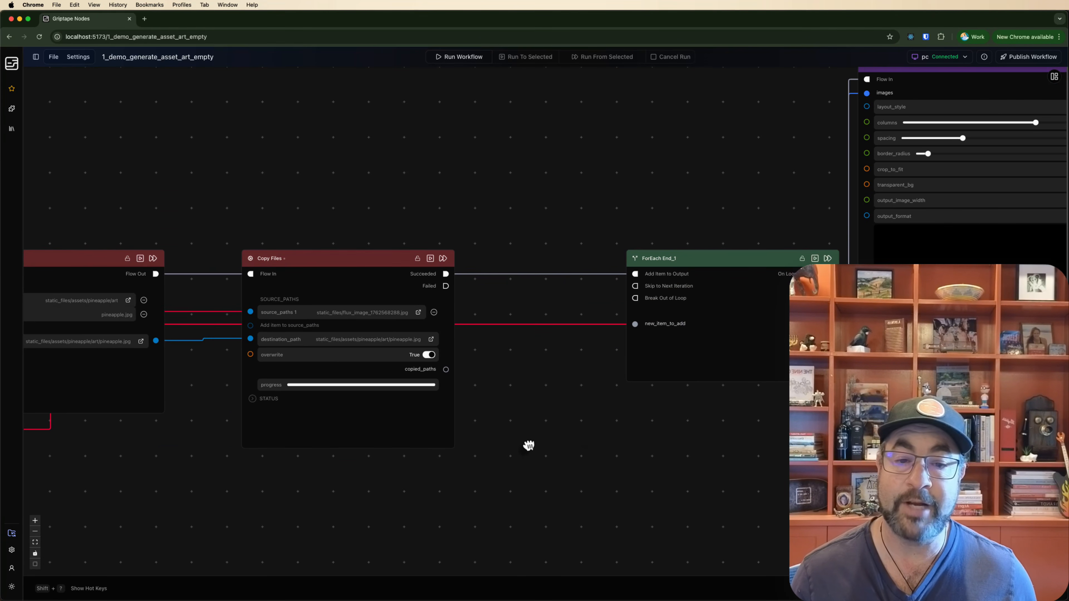
scroll(615, 436, down, 5)
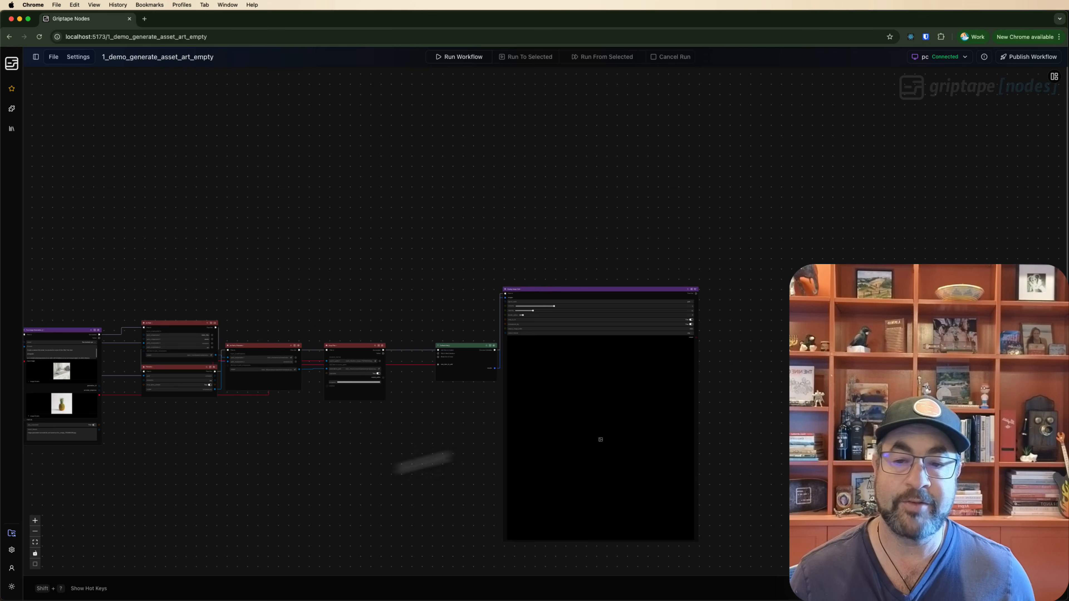
drag(305, 486, 614, 449)
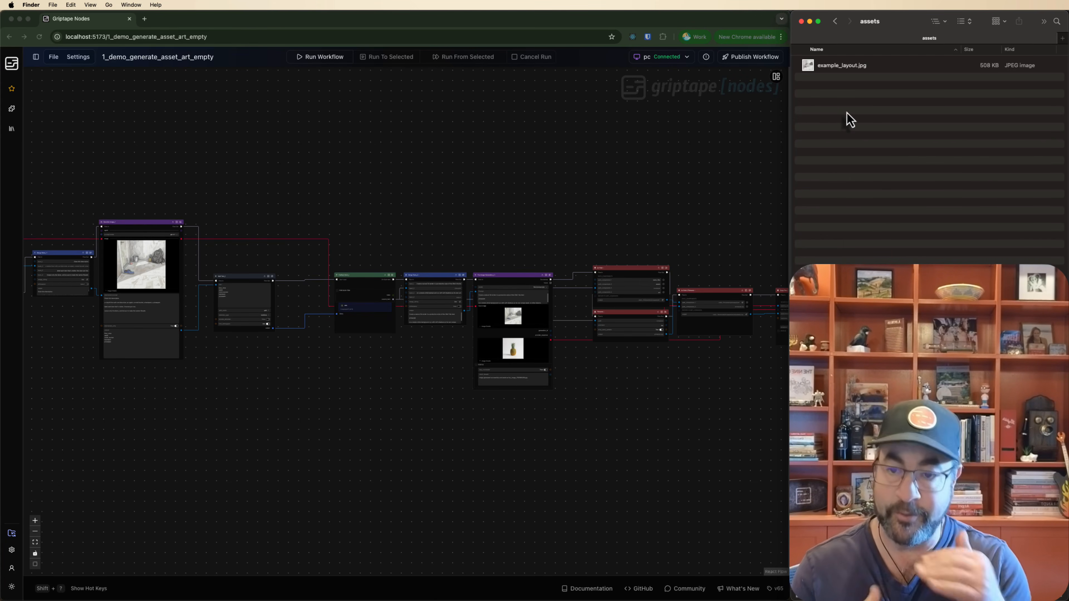
Run the 1_demo_generate_asset_art_empty workflow and view the generated item images in the final grid node.
click(320, 57)
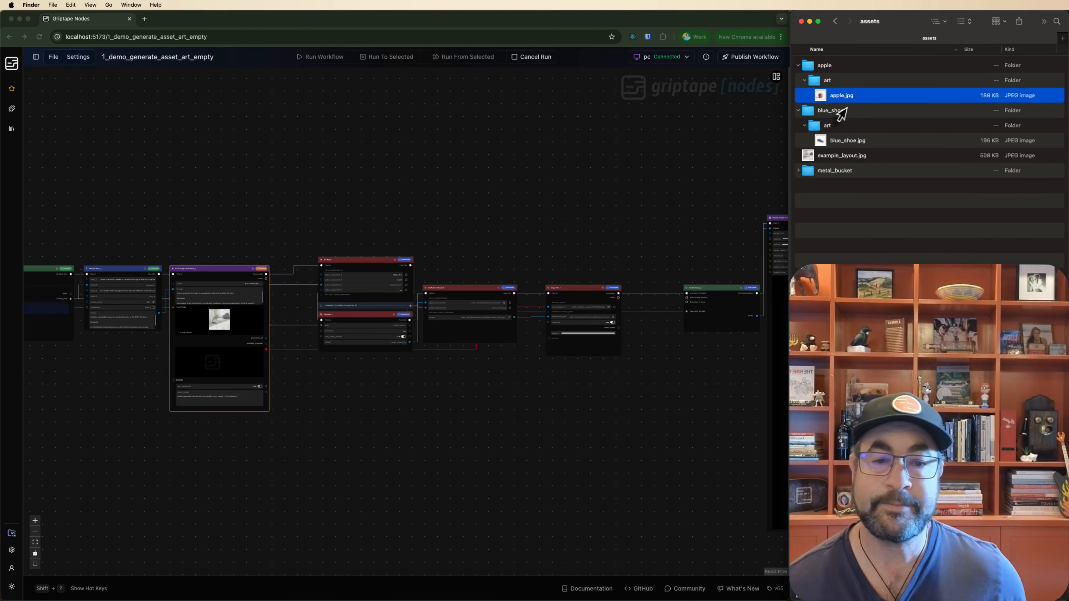
click(731, 171)
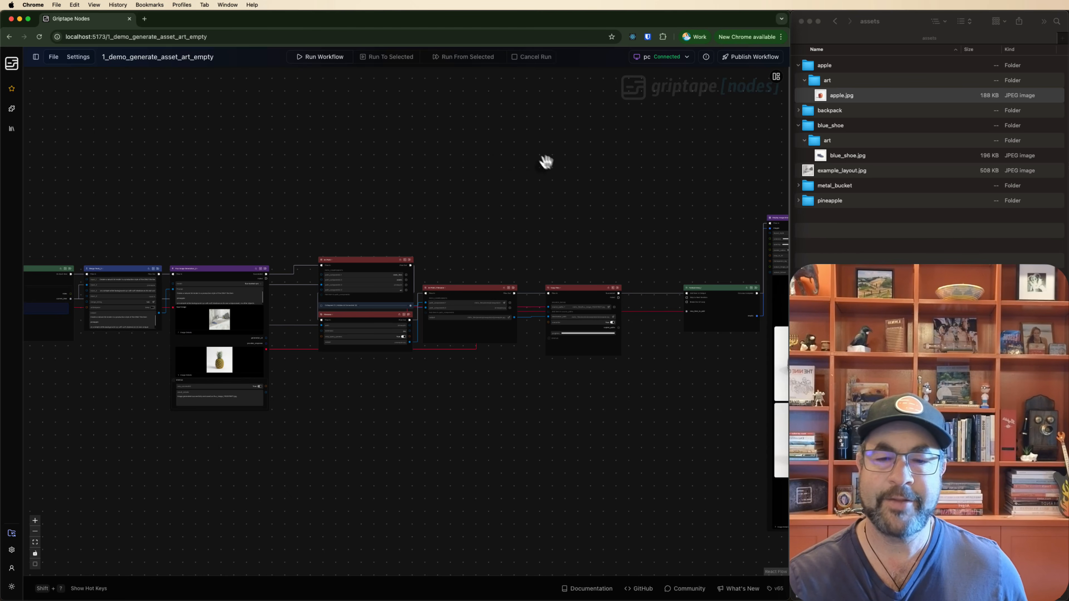
drag(546, 161, 247, 159)
scroll(707, 331, up, 5)
drag(718, 368, 713, 221)
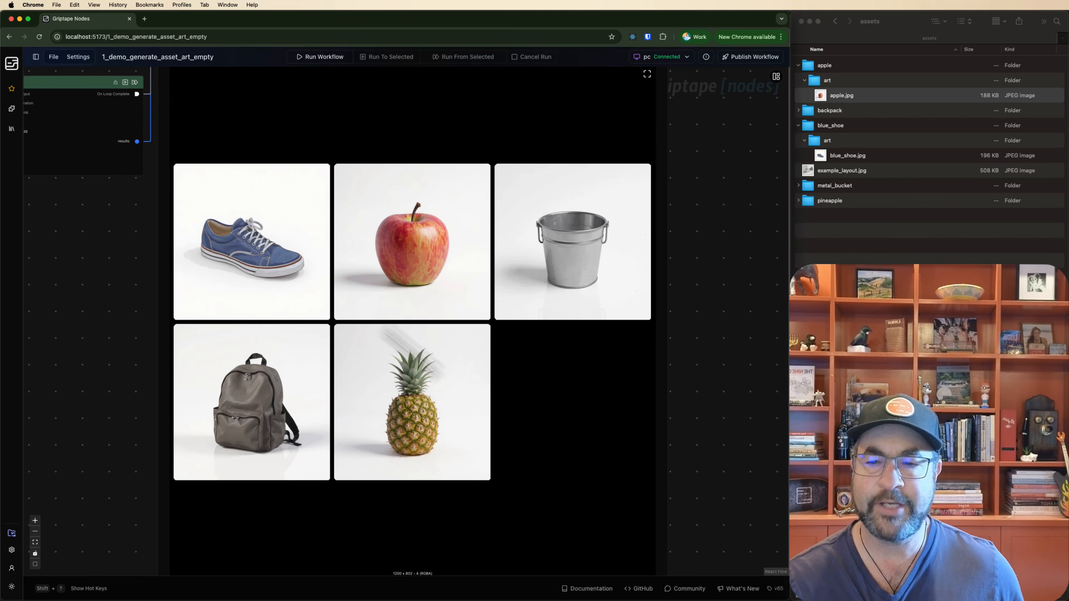
click(797, 261)
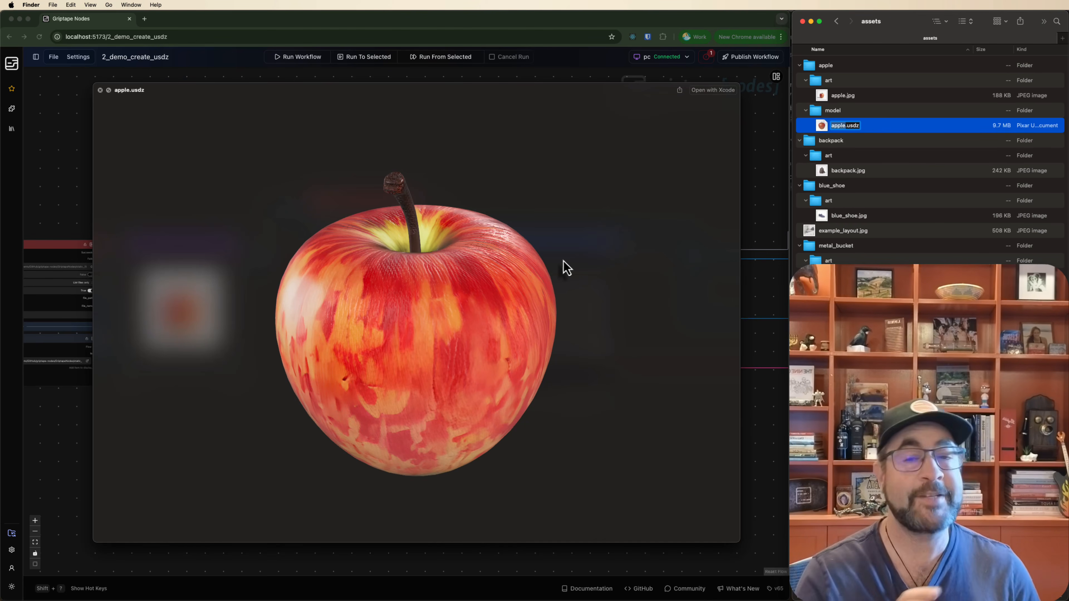
Examine the apple.usdz preview and the Load Image, Rodin 3D Generator, Path Join and Move Files nodes of the 2_demo_create_usdz workflow.
drag(559, 265, 528, 258)
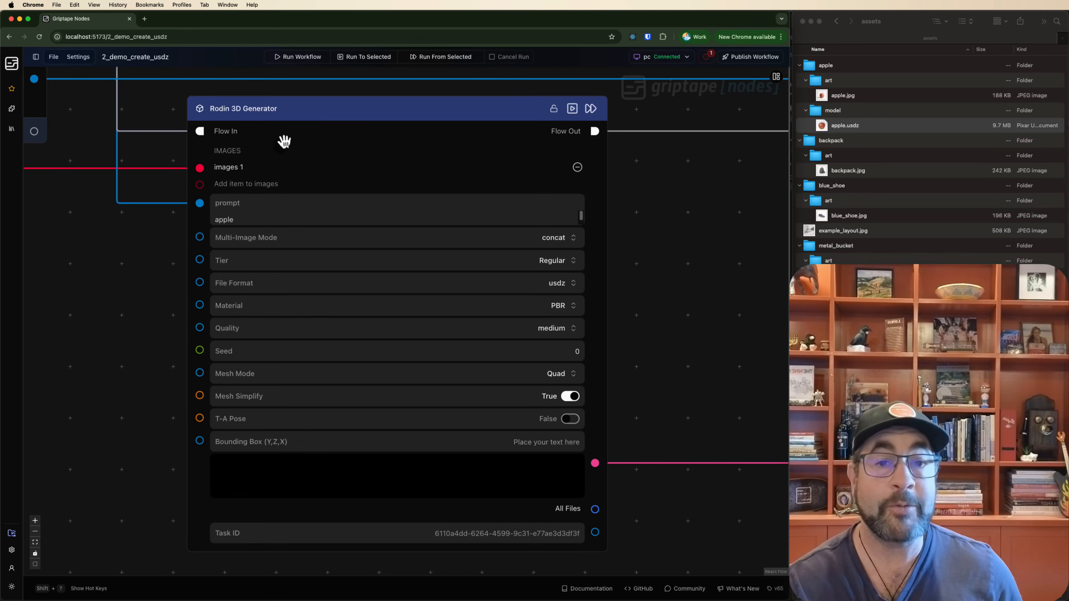
click(251, 113)
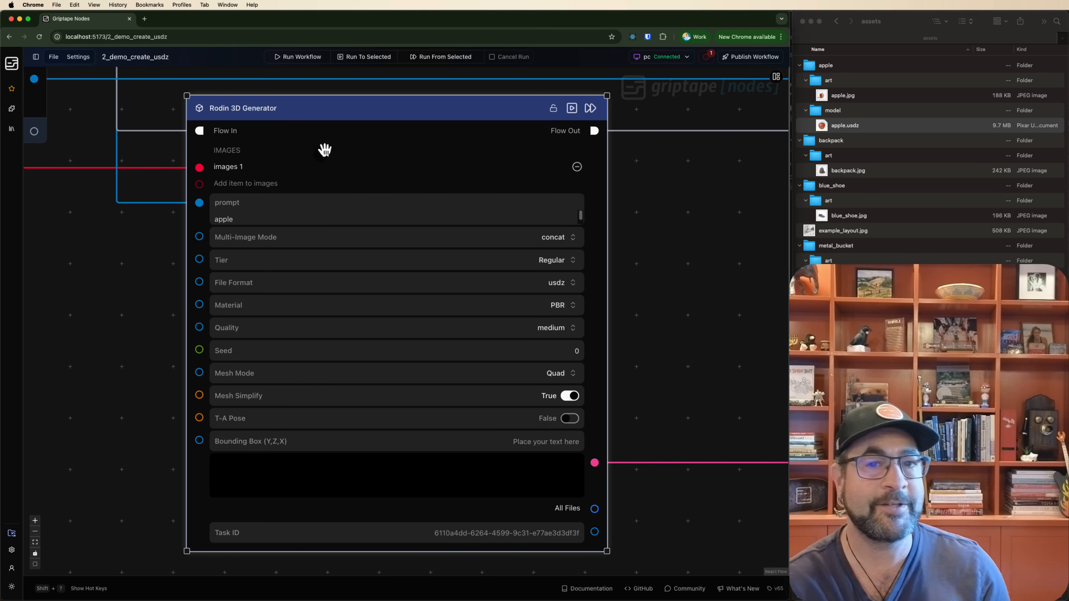
scroll(248, 280, down, 5)
scroll(248, 279, left, 6)
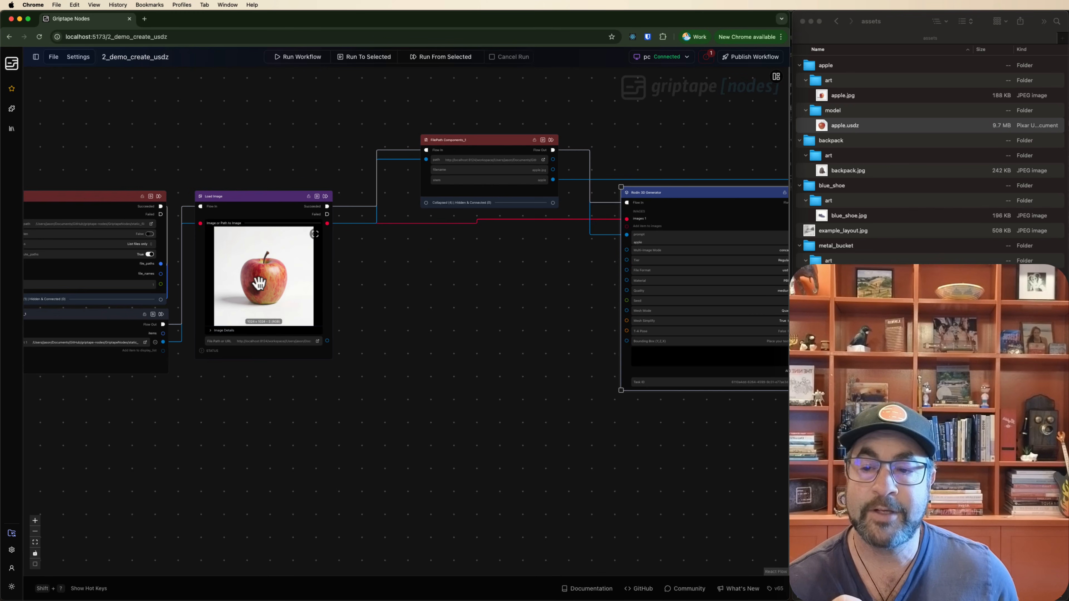
scroll(439, 298, right, 6)
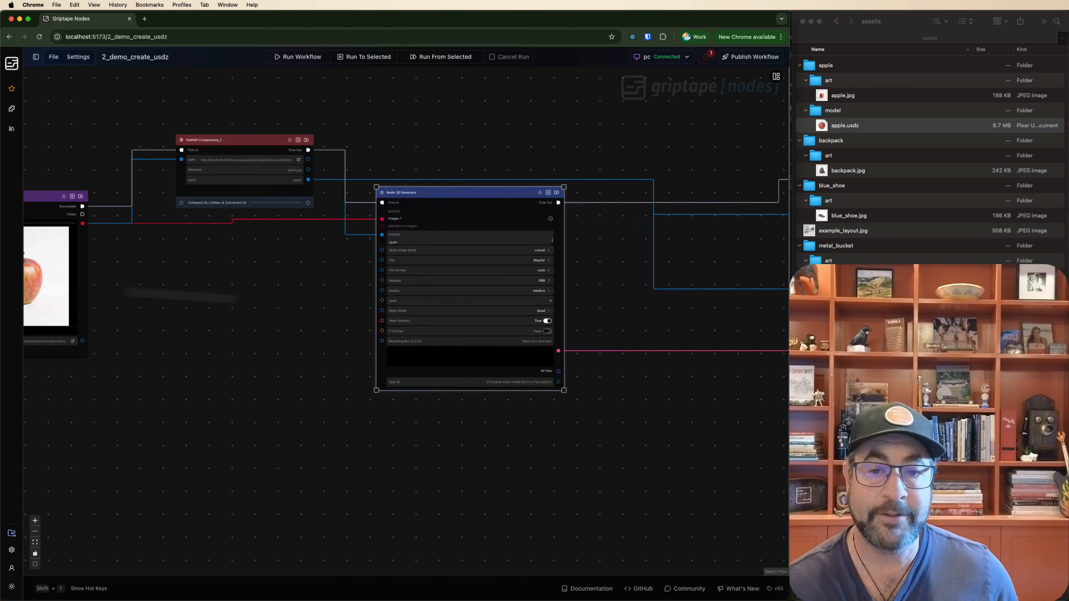
scroll(439, 299, up, 3)
scroll(627, 329, right, 10)
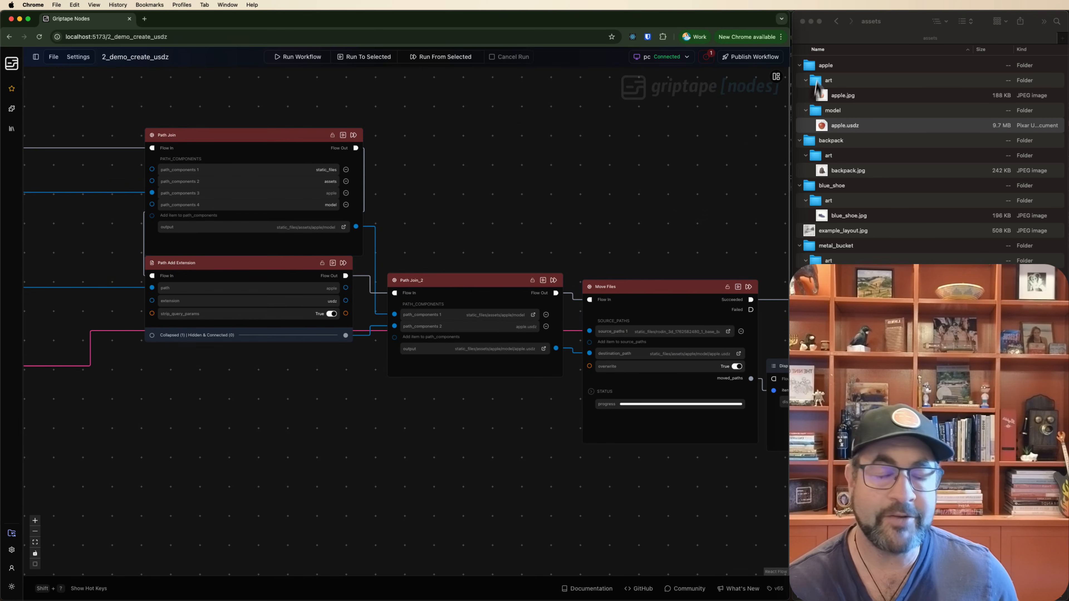
click(833, 113)
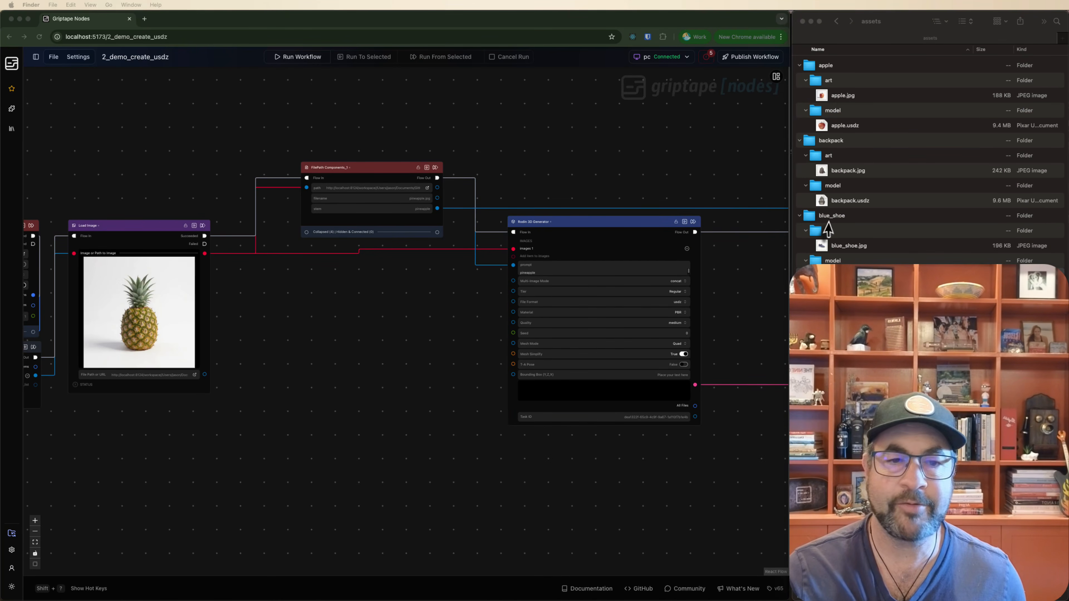
Preview apple.jpg, apple.usdz, backpack.jpg and backpack.usdz from the assets folder, rotating both models to compare them with their images.
click(843, 97)
key(space)
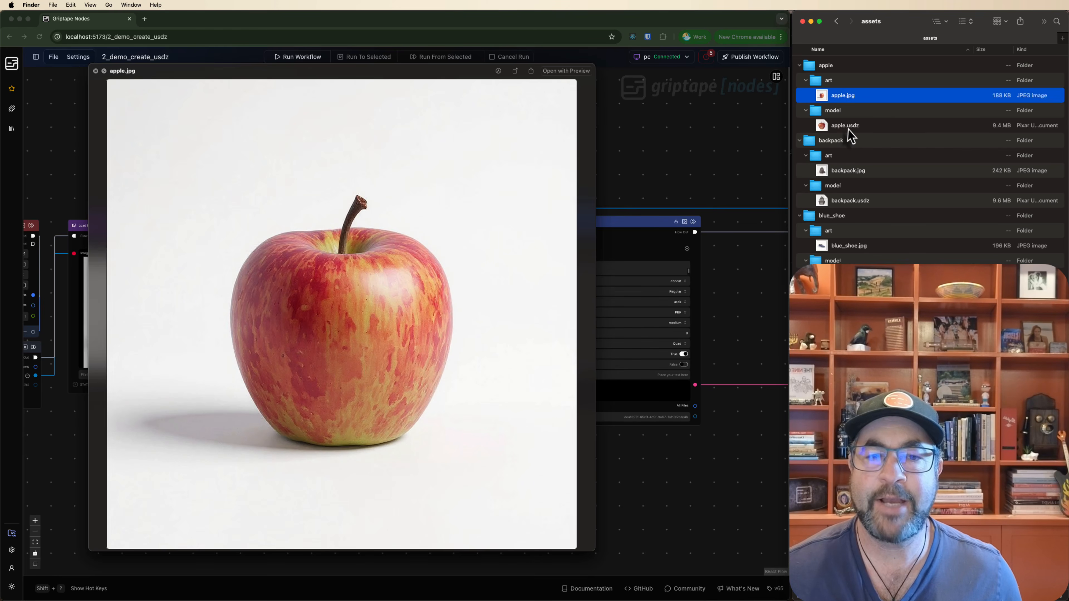
click(845, 125)
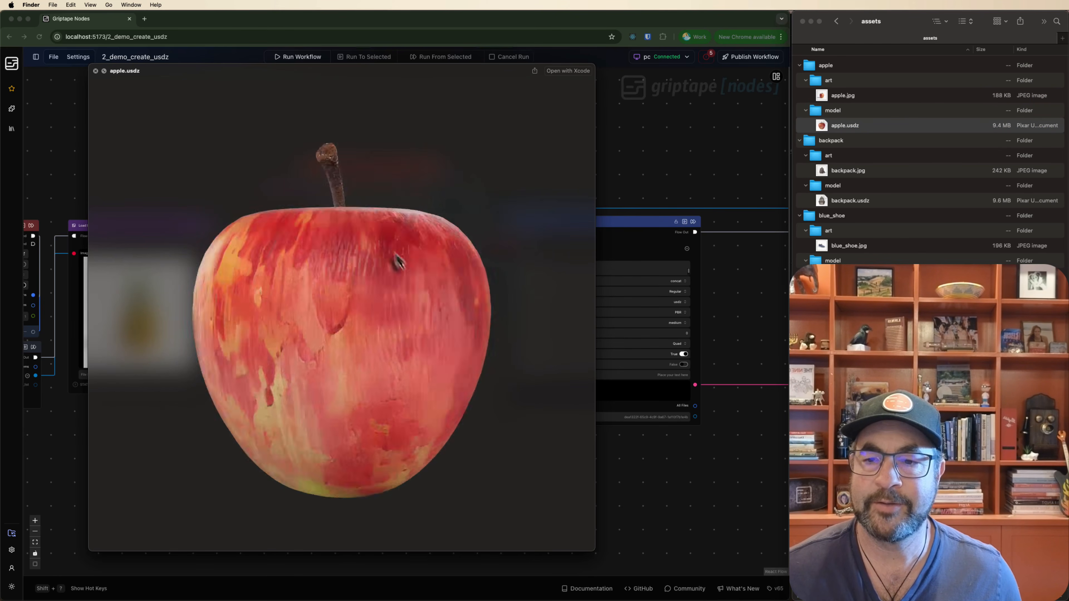
drag(398, 262, 425, 258)
click(849, 171)
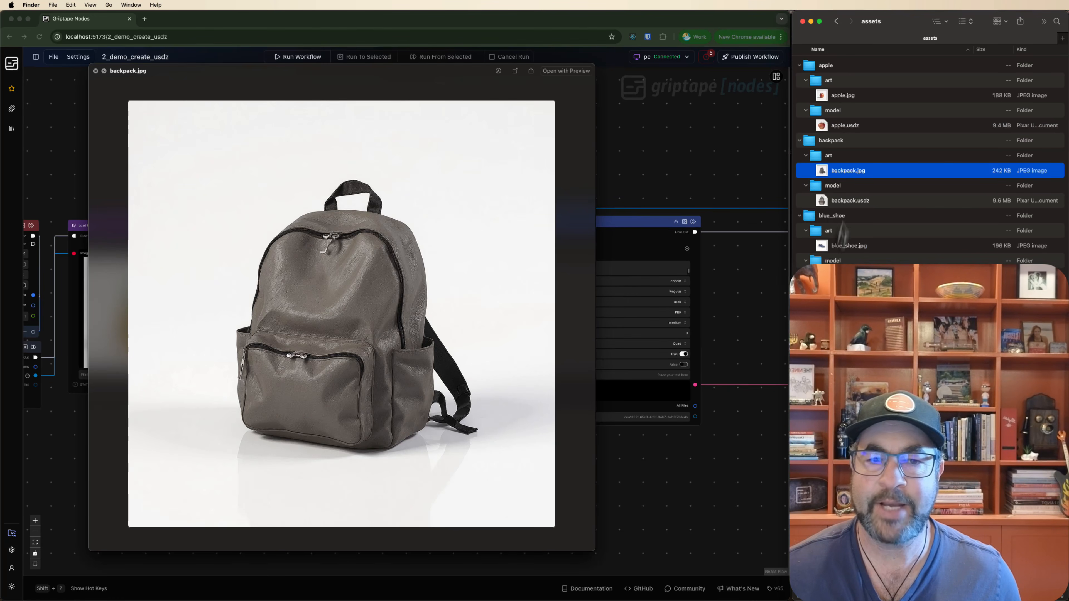
click(843, 201)
drag(274, 297, 363, 299)
Preview the blue shoe image and the remaining asset models, and rotate pineapple.usdz.
click(848, 247)
click(848, 276)
click(848, 351)
click(847, 426)
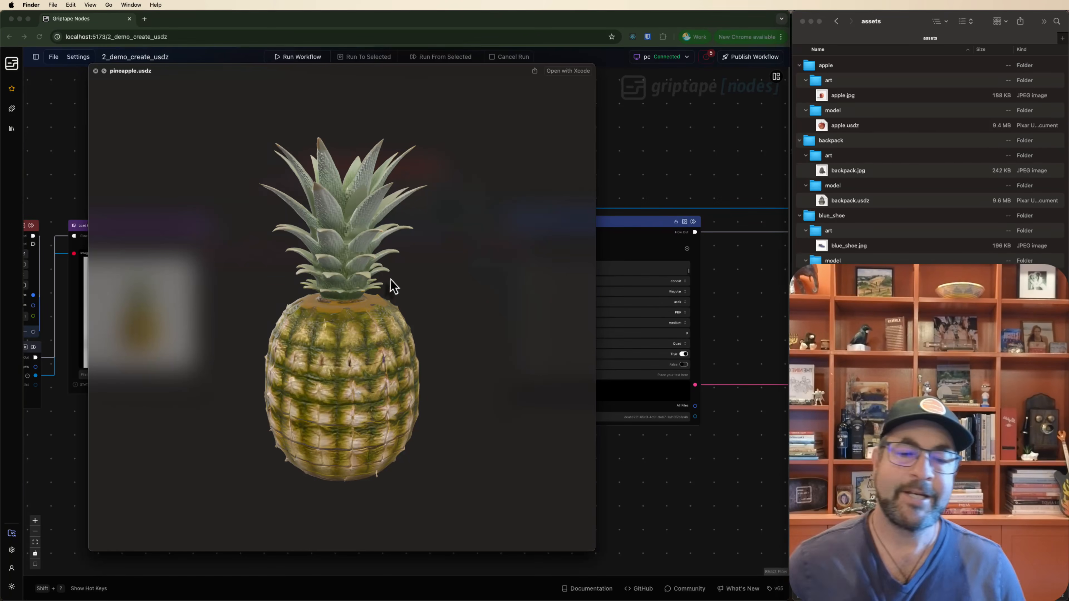
mouse_move(411, 270)
mouse_down()
mouse_move(399, 291)
mouse_move(397, 279)
mouse_up()
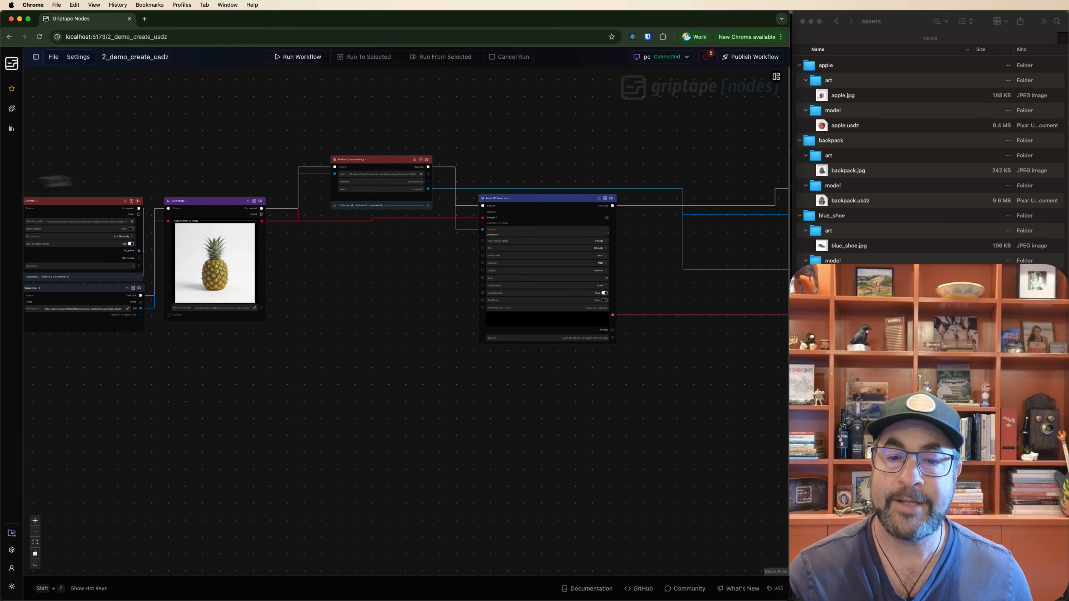
drag(591, 179, 112, 200)
drag(468, 188, 179, 185)
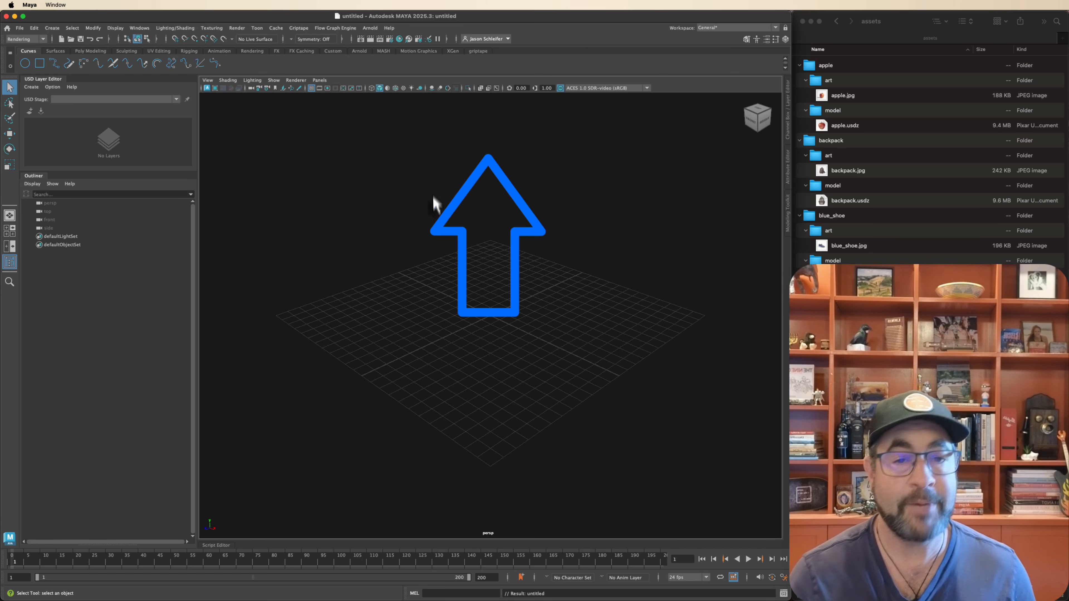
In Maya, create a USD stage from metal_bucket.usdz in the metal_bucket model folder and display it with textured shading.
click(32, 87)
click(43, 104)
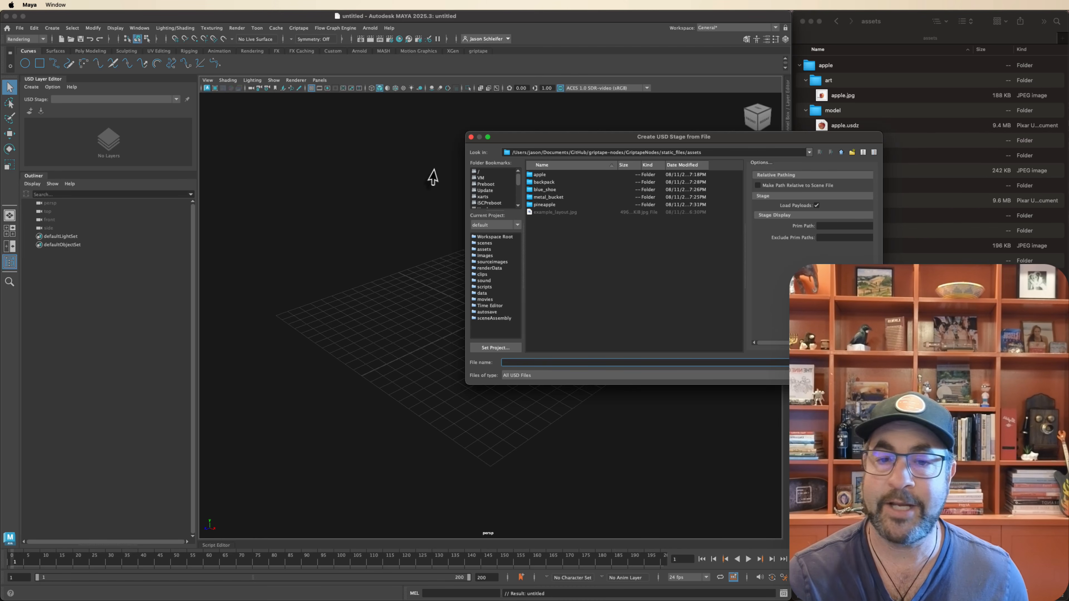
double_click(560, 198)
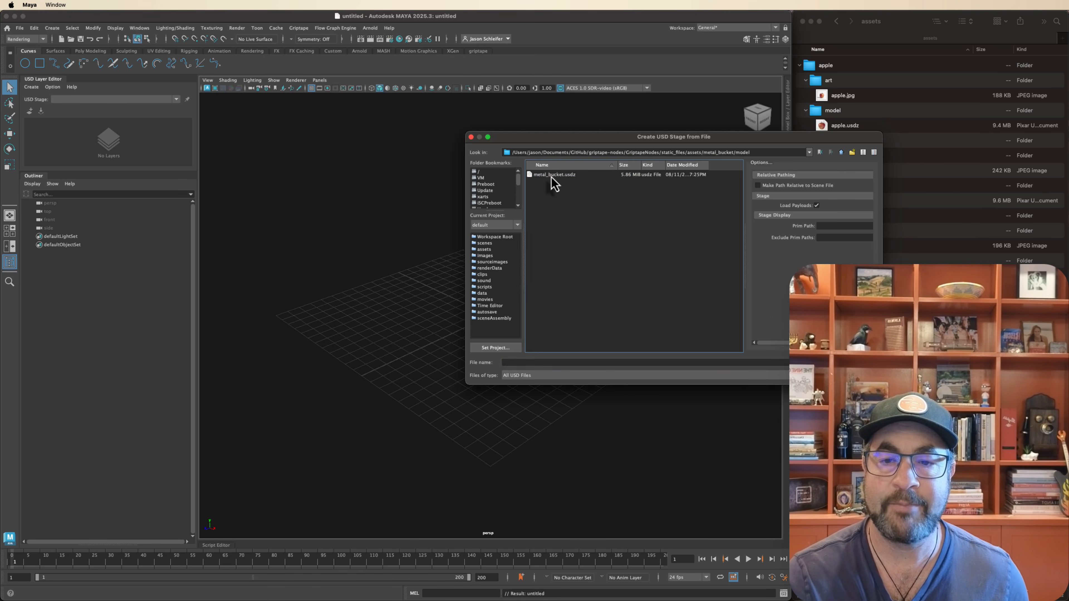
double_click(553, 176)
key(6)
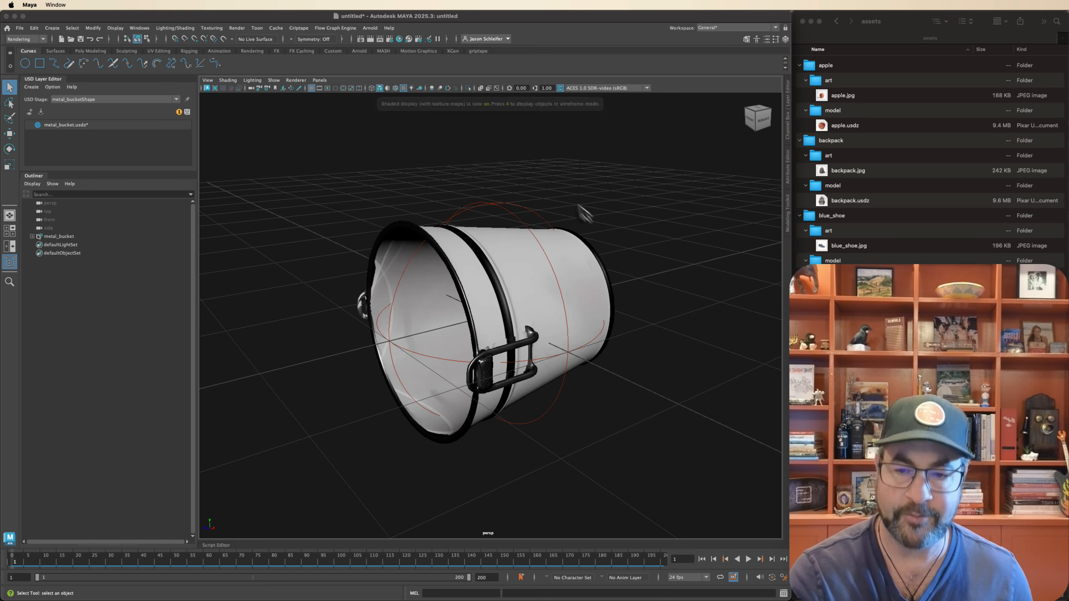
drag(579, 205, 578, 209)
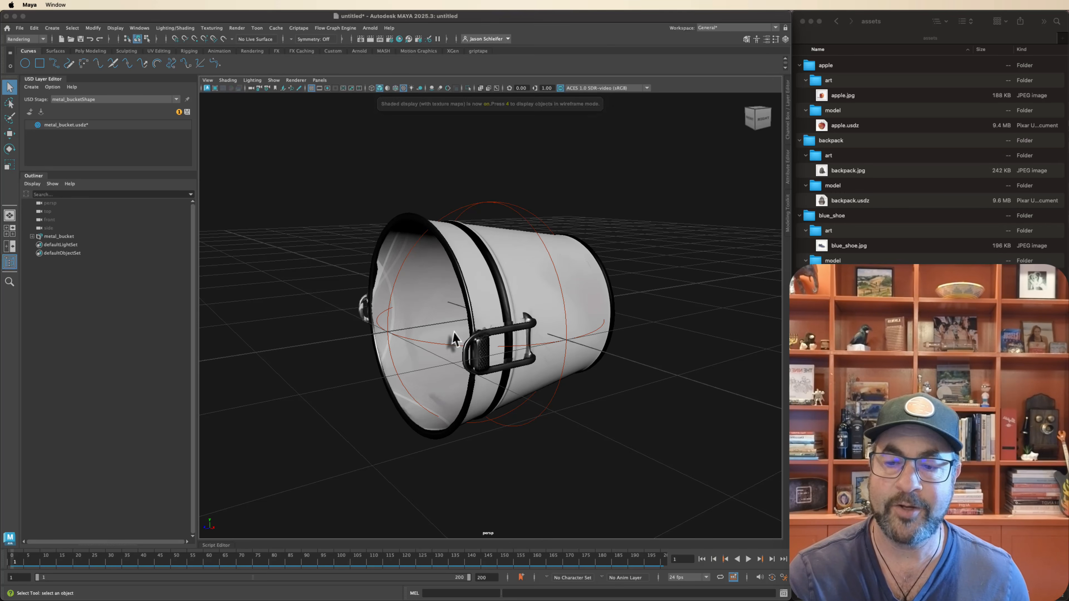
mouse_move(671, 220)
mouse_down()
mouse_move(637, 248)
mouse_move(626, 242)
mouse_up()
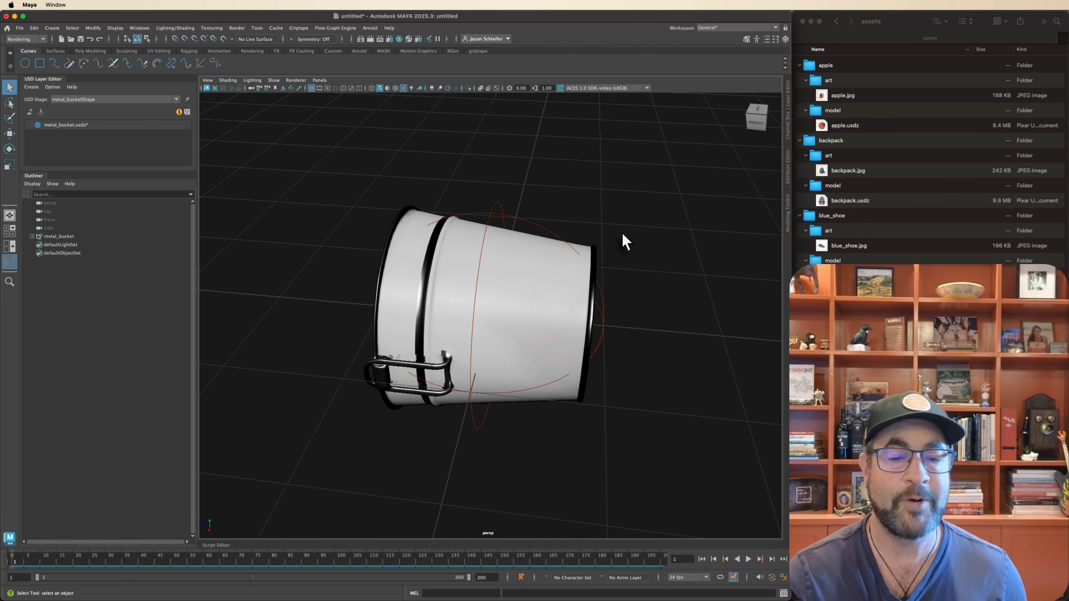
Create USD stages for the pineapple, blue shoe, backpack and apple models alongside the metal bucket.
click(31, 87)
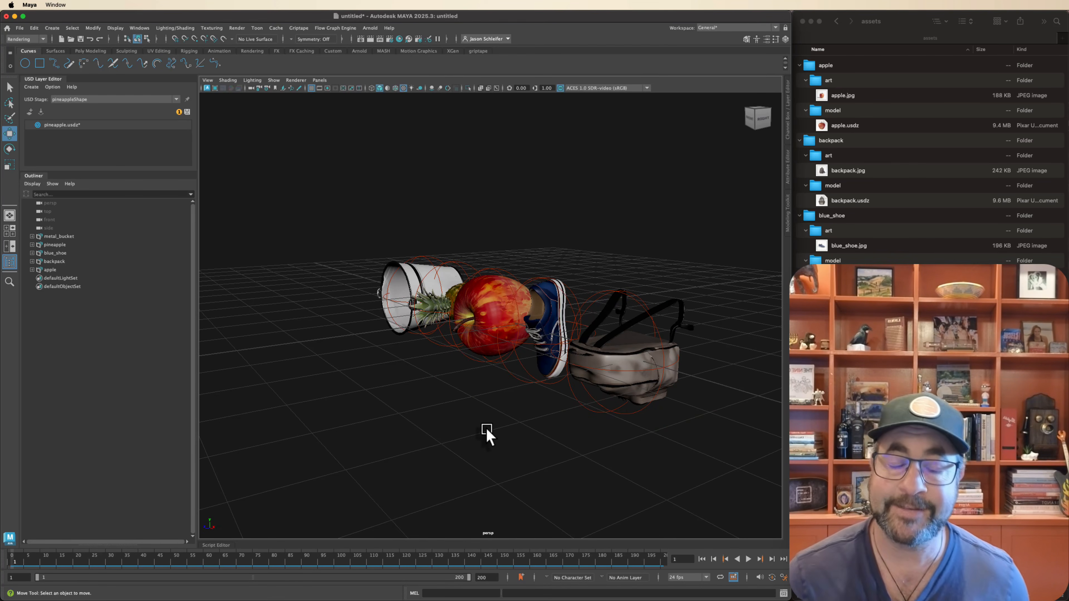
drag(488, 432, 460, 387)
scroll(485, 400, up, 3)
scroll(484, 399, down, 3)
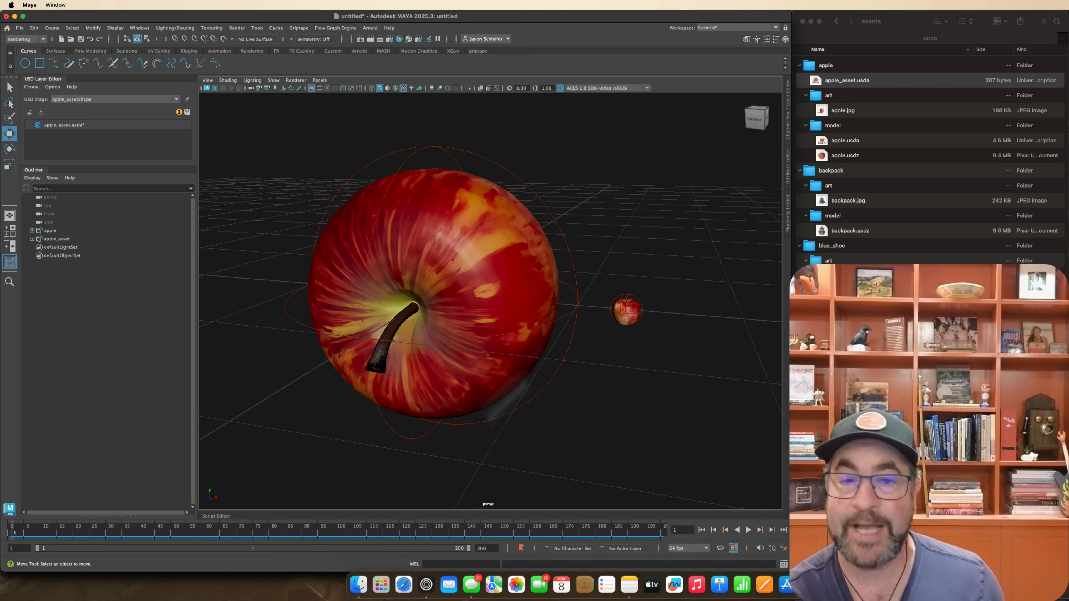
Compare the orientation and scale of the original apple stage with the apple_asset stage.
drag(715, 322, 671, 298)
scroll(670, 295, up, 4)
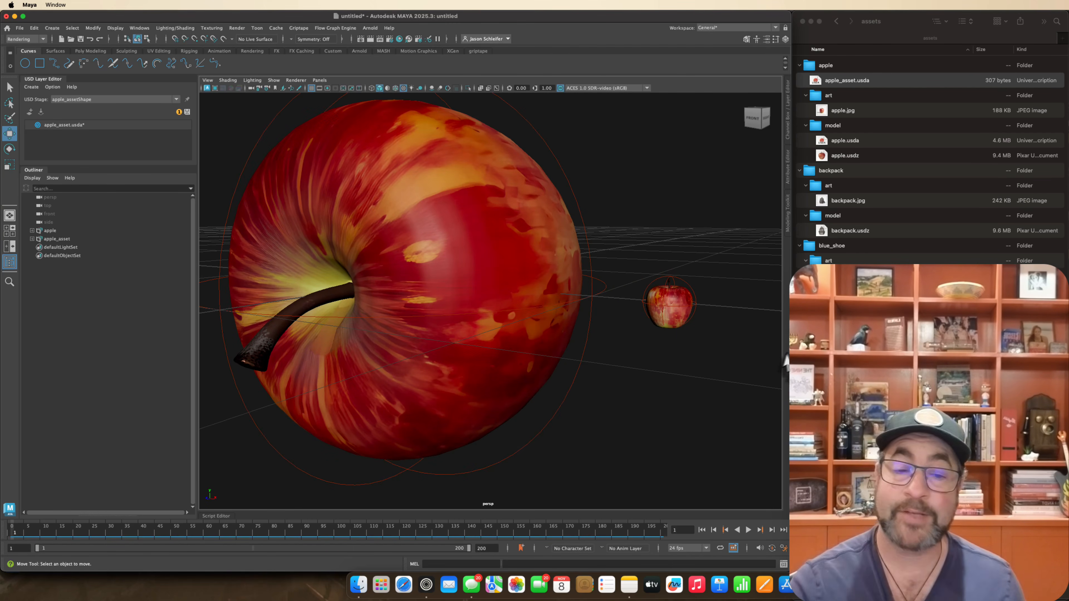
click(846, 396)
key(space)
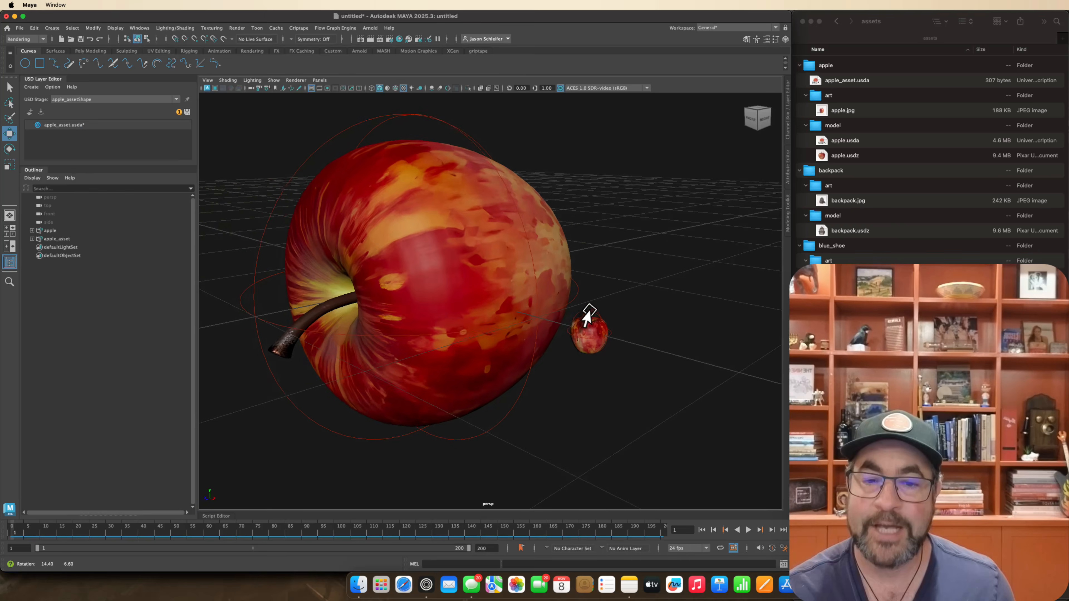
scroll(593, 315, up, 5)
scroll(603, 315, down, 4)
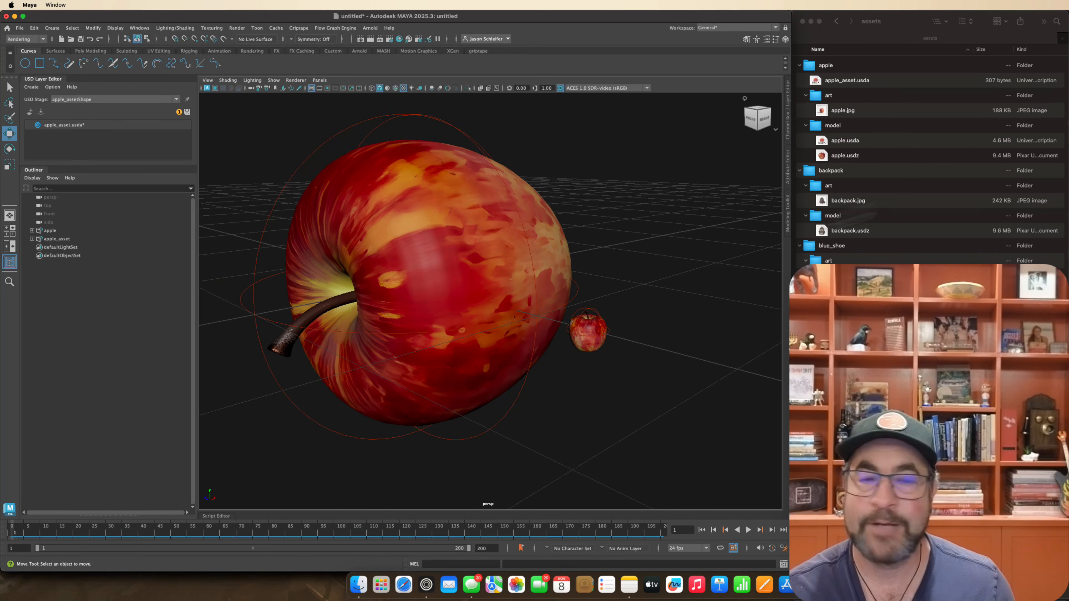
Preview apple.usdz and apple.usda from the apple model folder and rotate the apple.usda model.
click(847, 159)
click(849, 160)
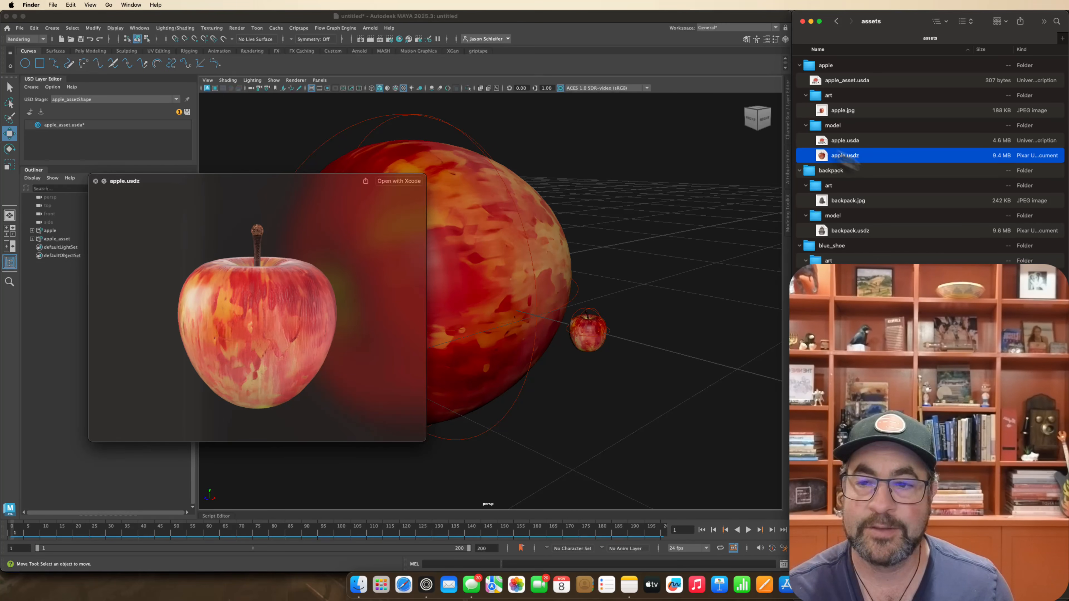
click(846, 140)
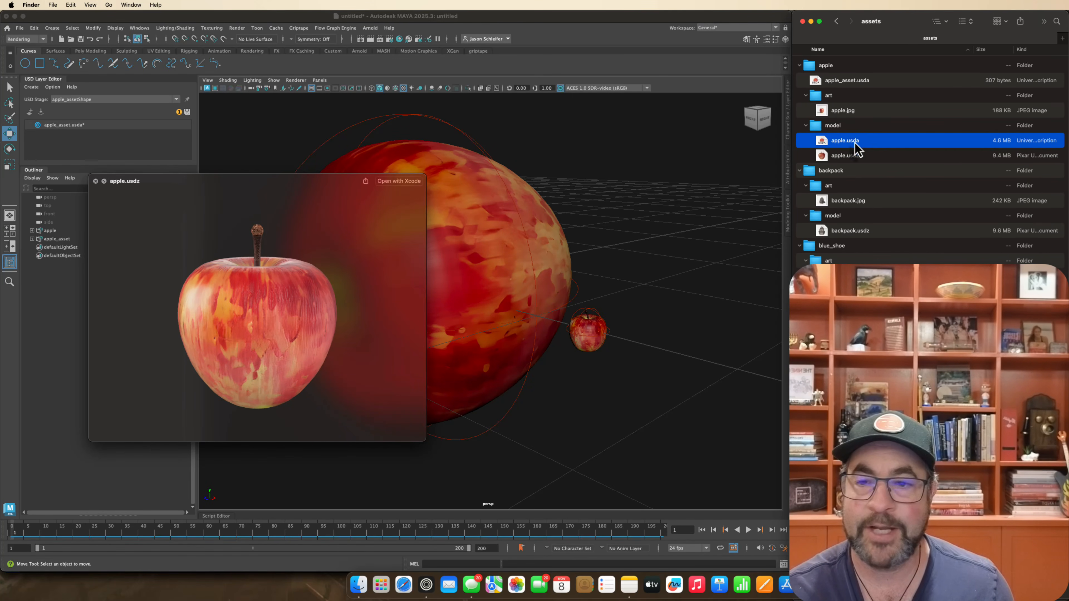
drag(310, 279, 281, 297)
Inspect apple.usda and apple_asset.usda as text in TextEdit, and close the text window and the model preview.
right_click(835, 142)
mouse_move(859, 157)
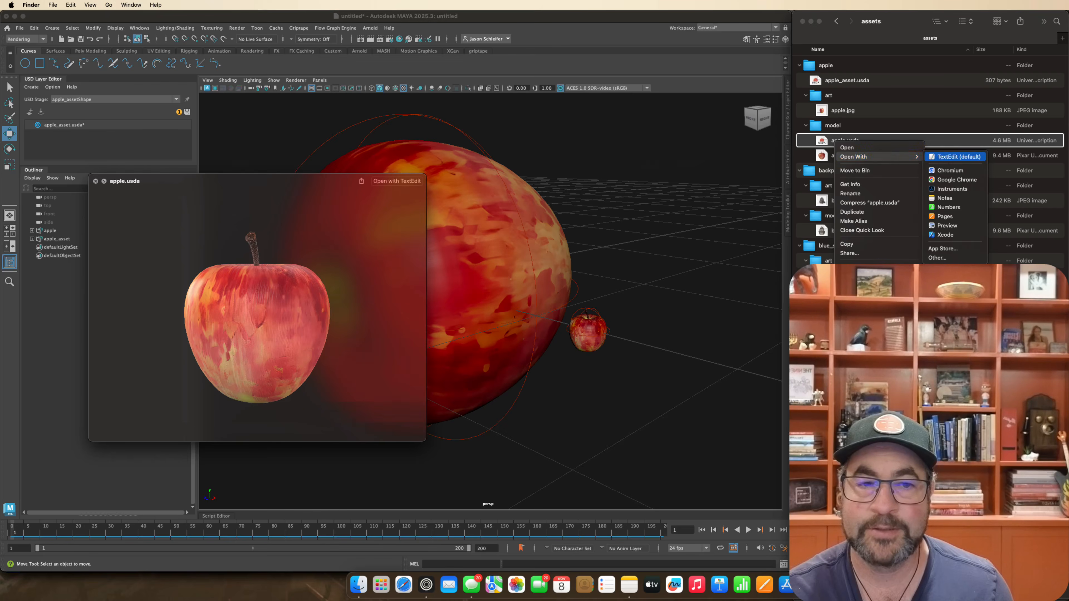
click(955, 157)
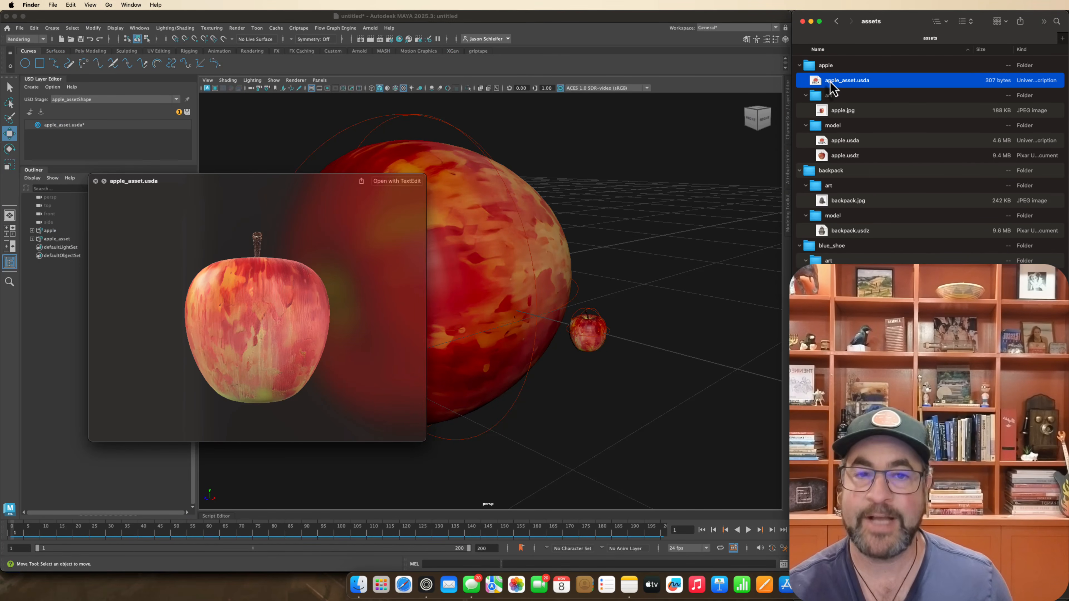
right_click(841, 81)
mouse_move(884, 95)
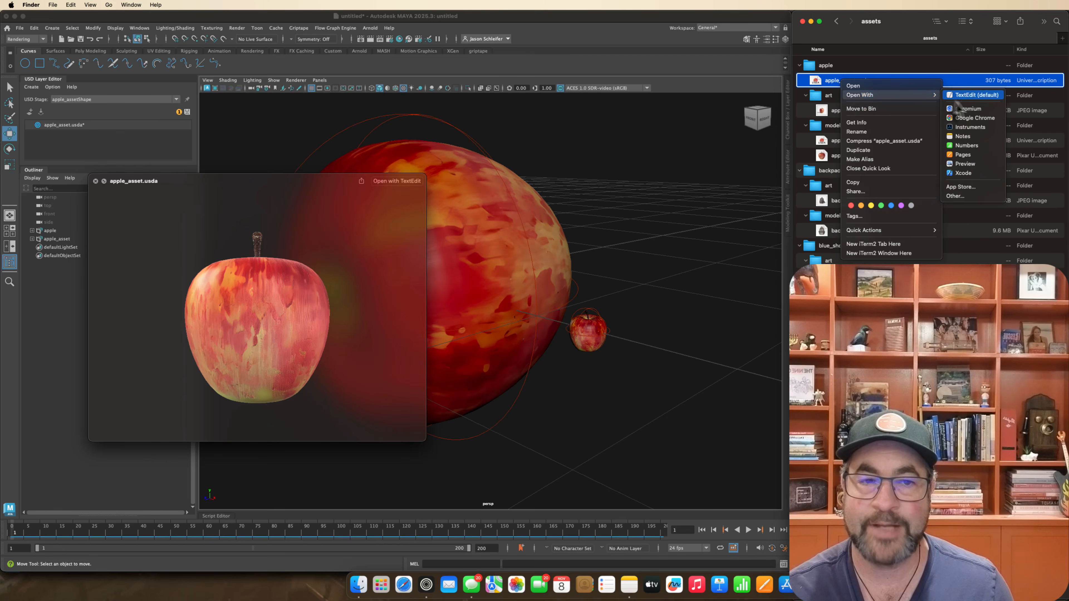
click(968, 95)
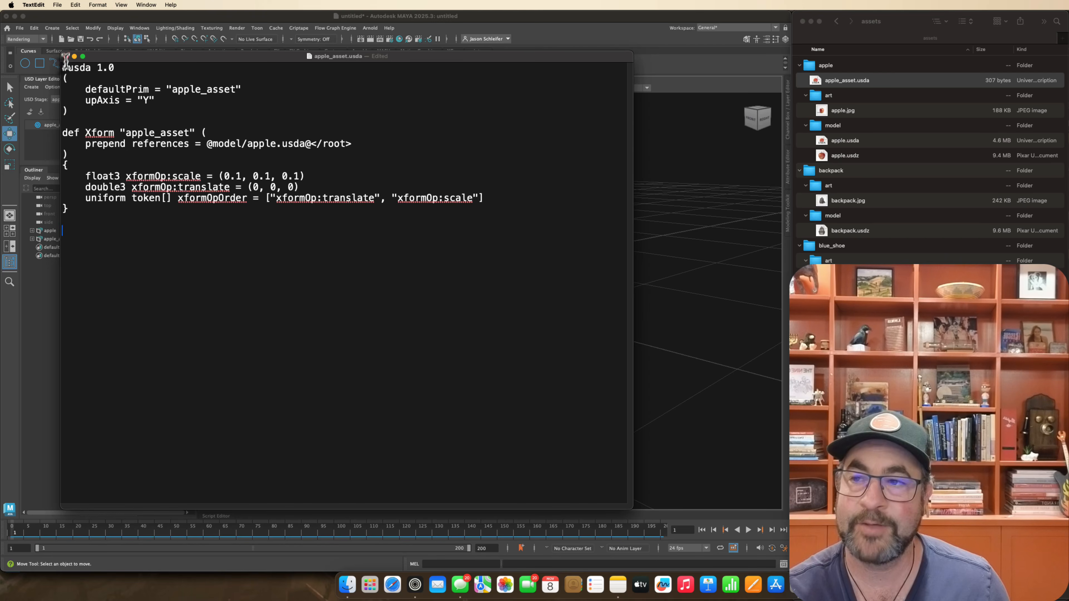
click(66, 57)
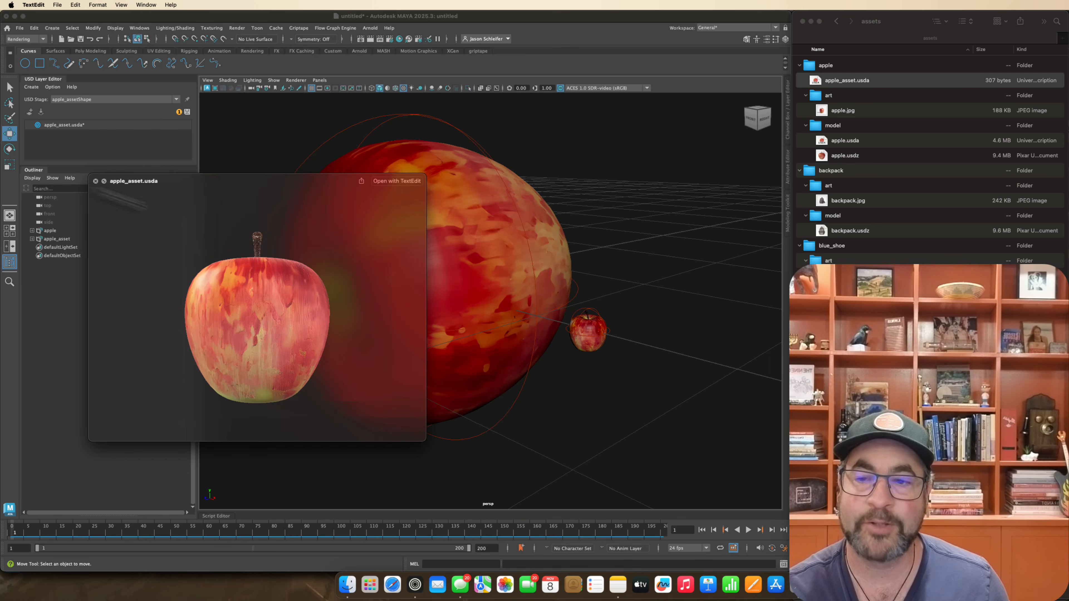
click(96, 181)
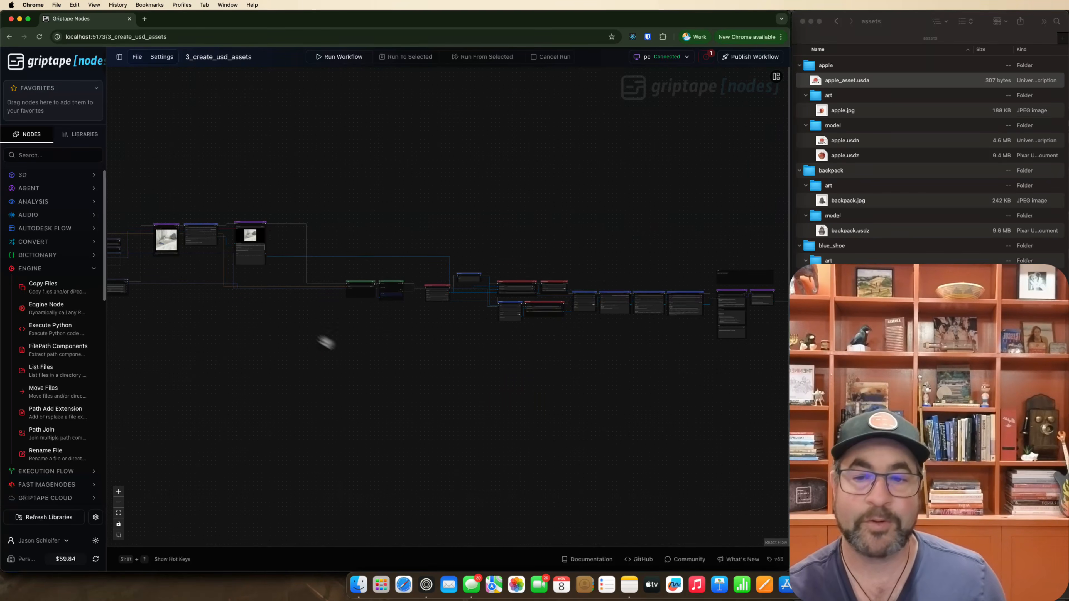
In the 3_create_usd_assets workflow, review the Display List folders and the Describe Image node's item scale prompt and output.
scroll(447, 358, up, 5)
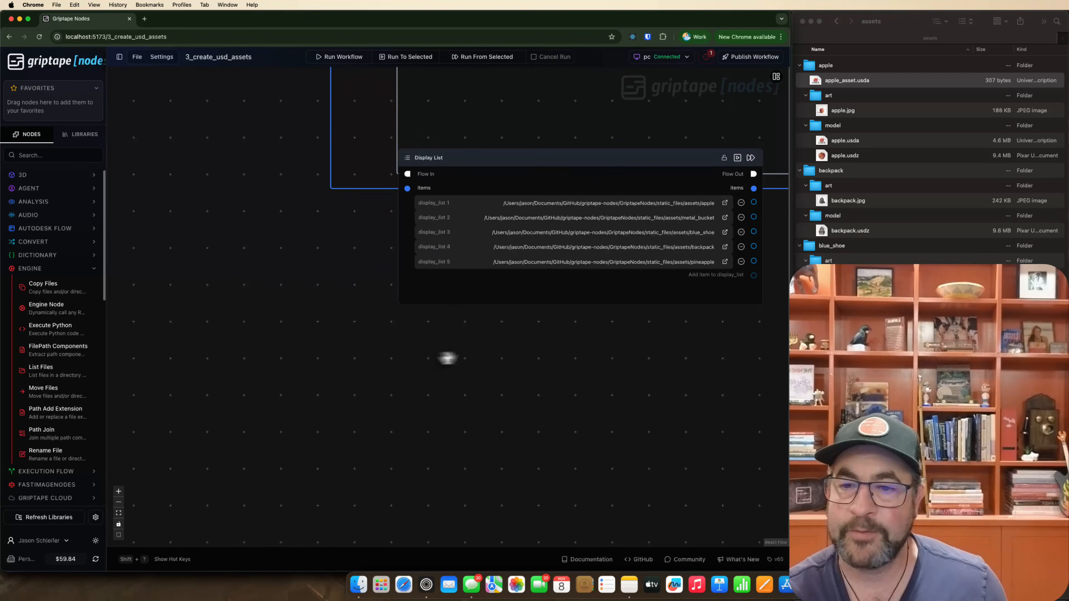
drag(477, 362, 412, 371)
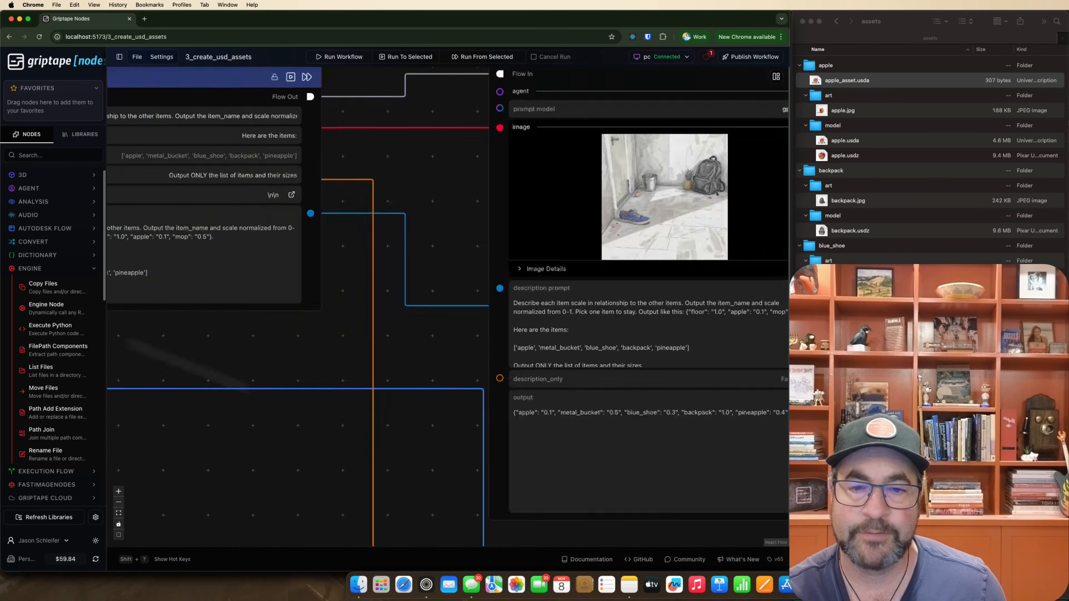
drag(473, 339, 234, 377)
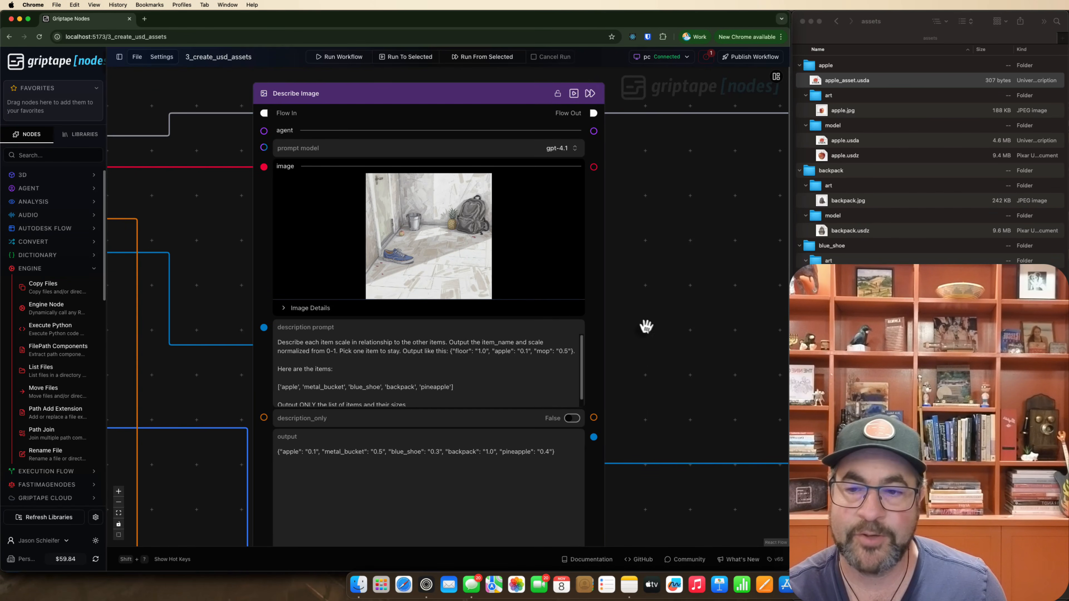
scroll(645, 327, down, 5)
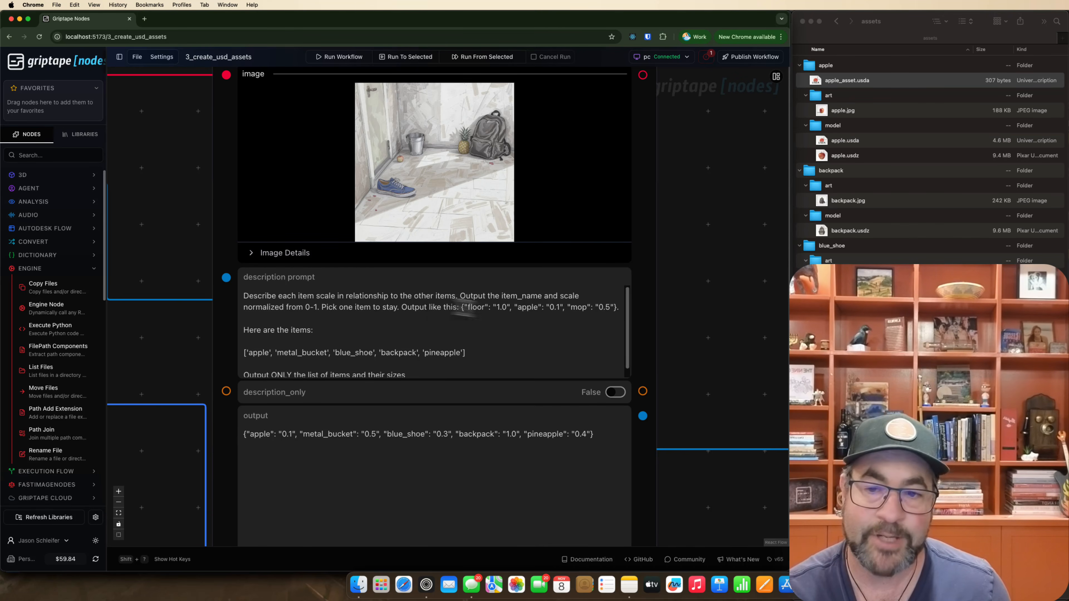
Examine the available MCP servers on the MCP Task_1 node in the asset reference section, keeping usd selected.
scroll(449, 311, down, 5)
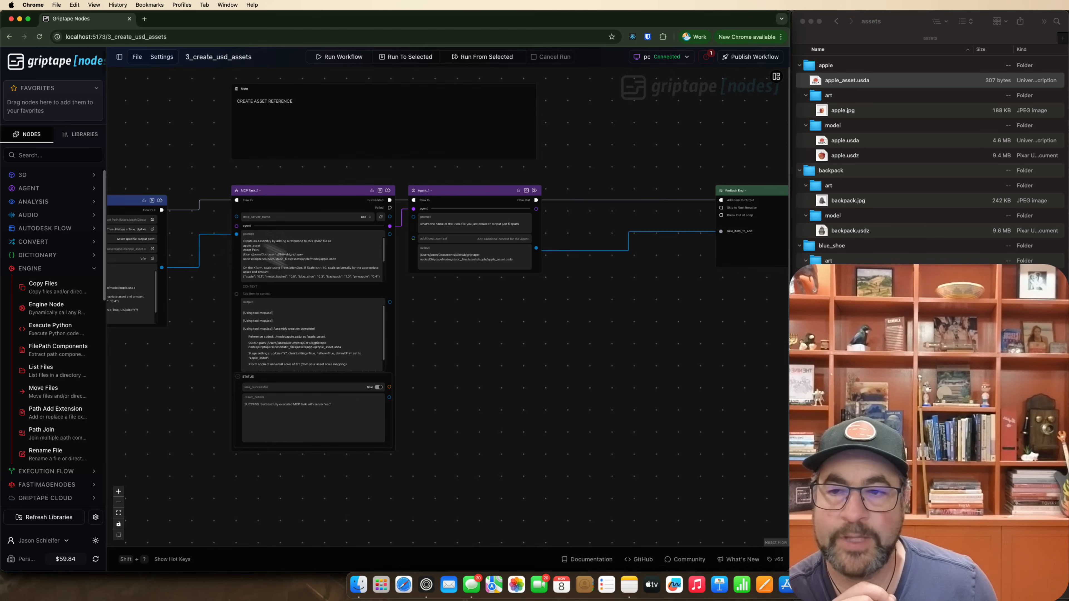
scroll(205, 236, up, 8)
drag(222, 235, 115, 225)
scroll(117, 227, down, 1)
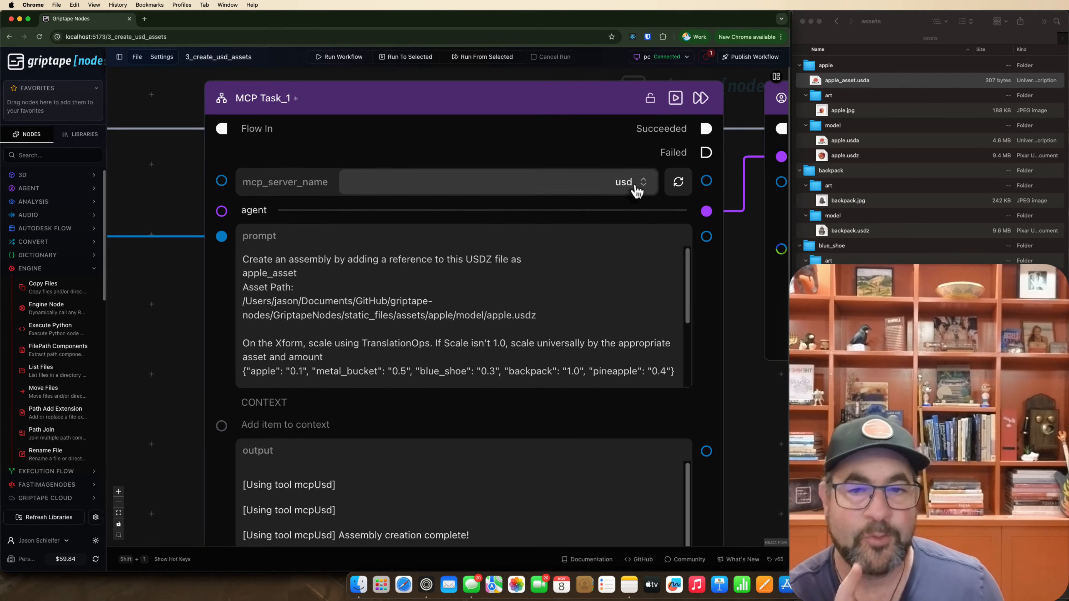
click(636, 191)
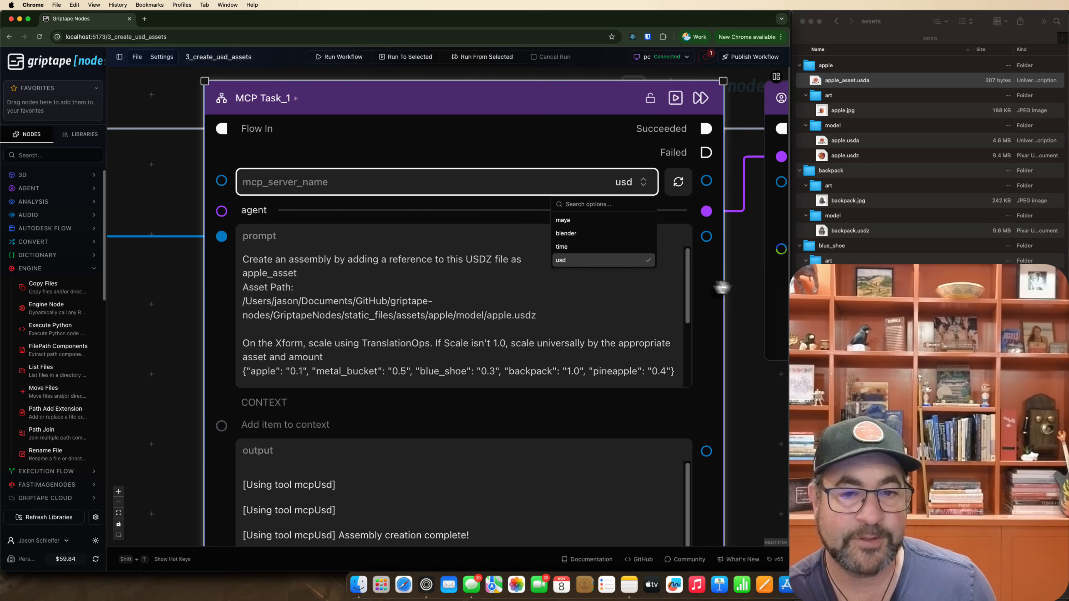
drag(756, 285, 743, 278)
scroll(724, 273, down, 1)
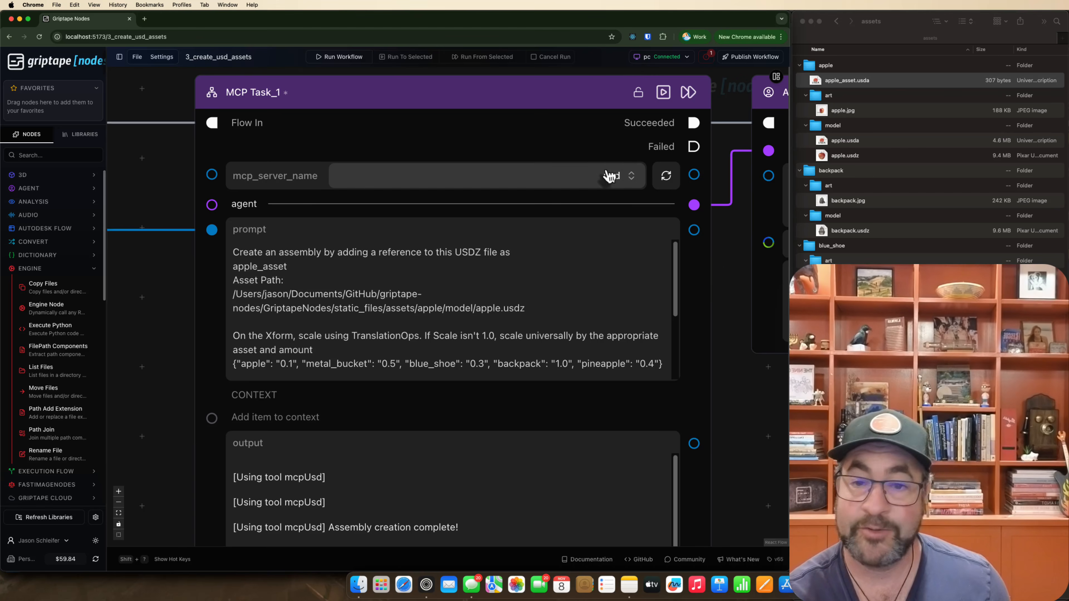
click(631, 176)
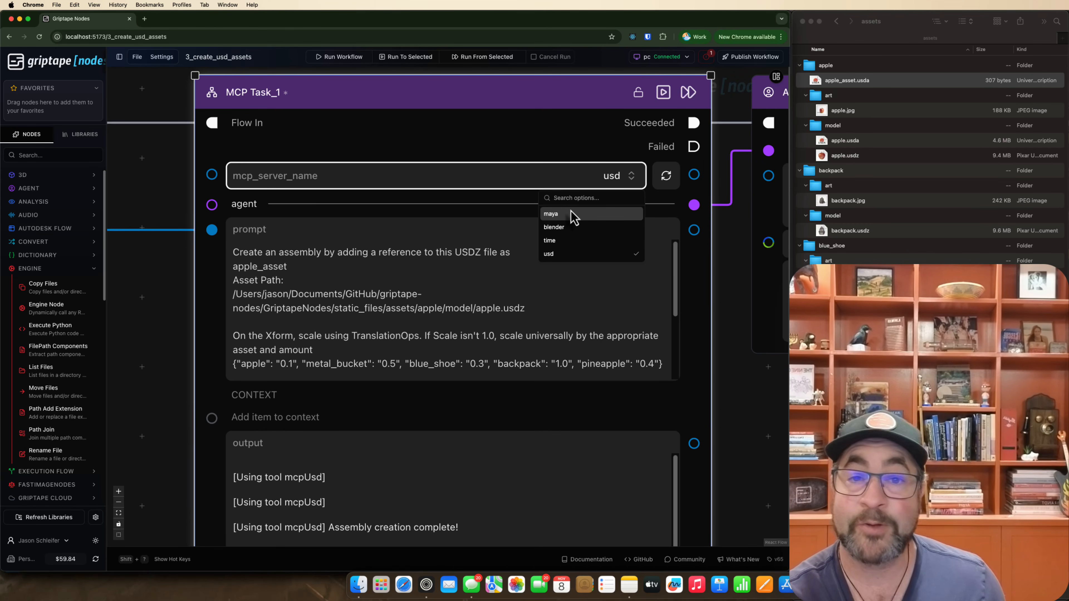
click(576, 254)
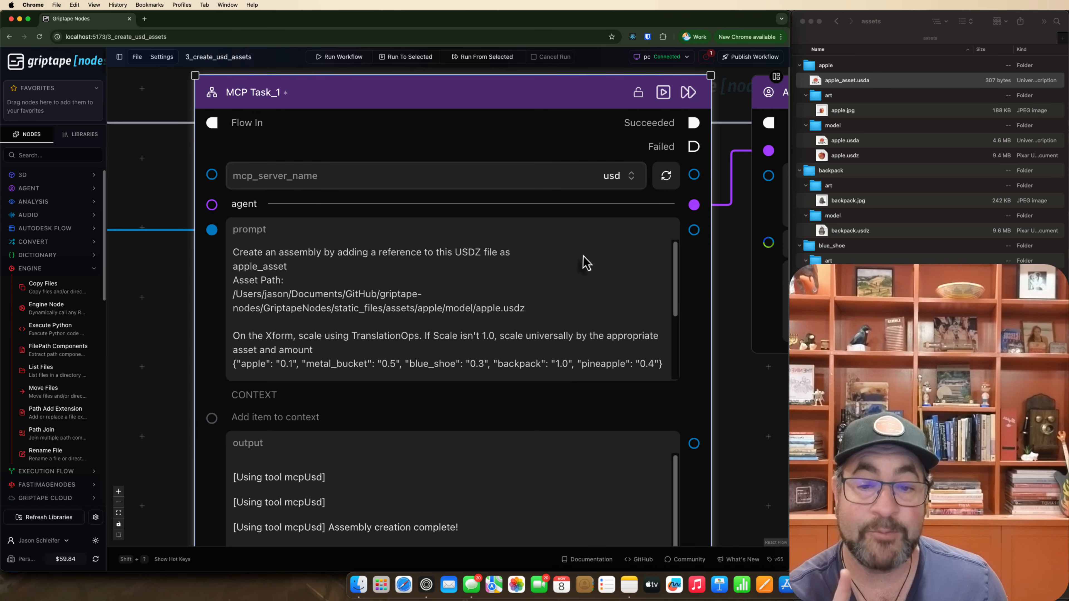
Read the MCP Task_1 prompt's instructions for referencing the model, scaling the Xform, stage settings and output path.
drag(732, 336, 747, 271)
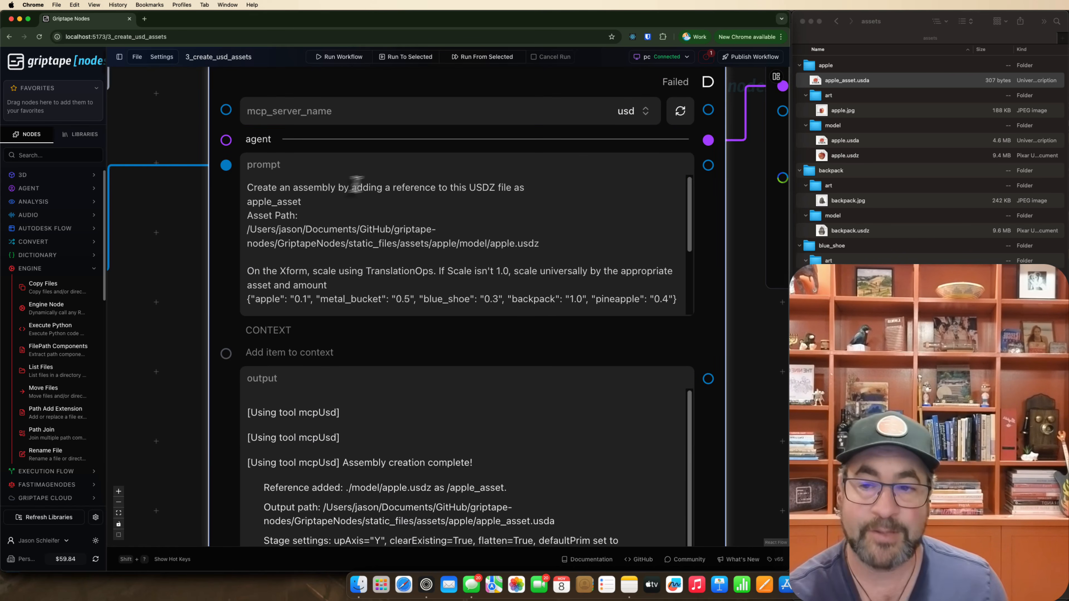
scroll(345, 203, down, 3)
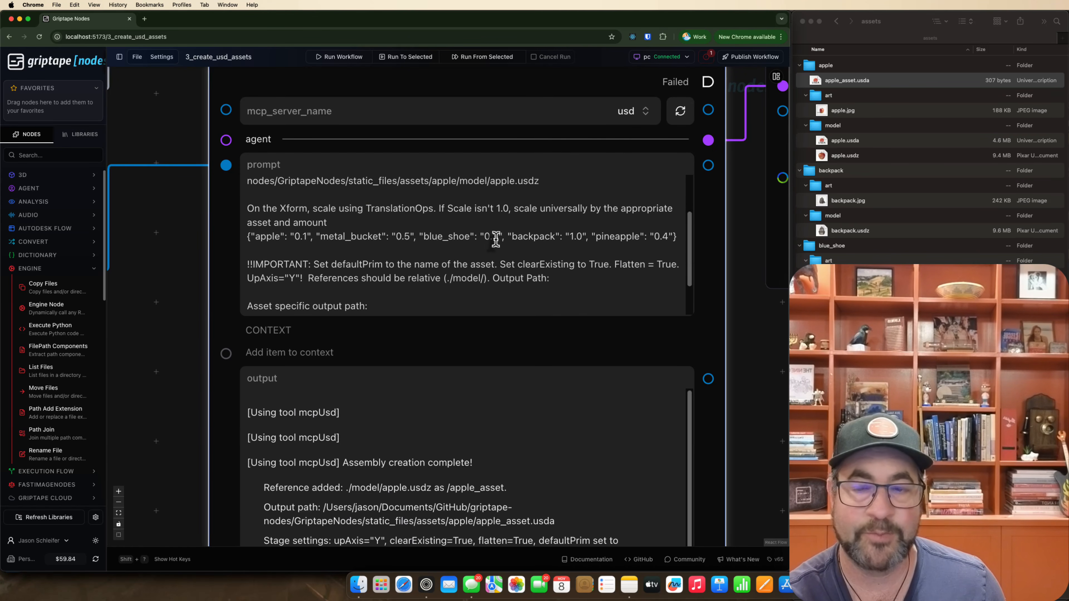
scroll(488, 236, down, 1)
scroll(454, 218, down, 2)
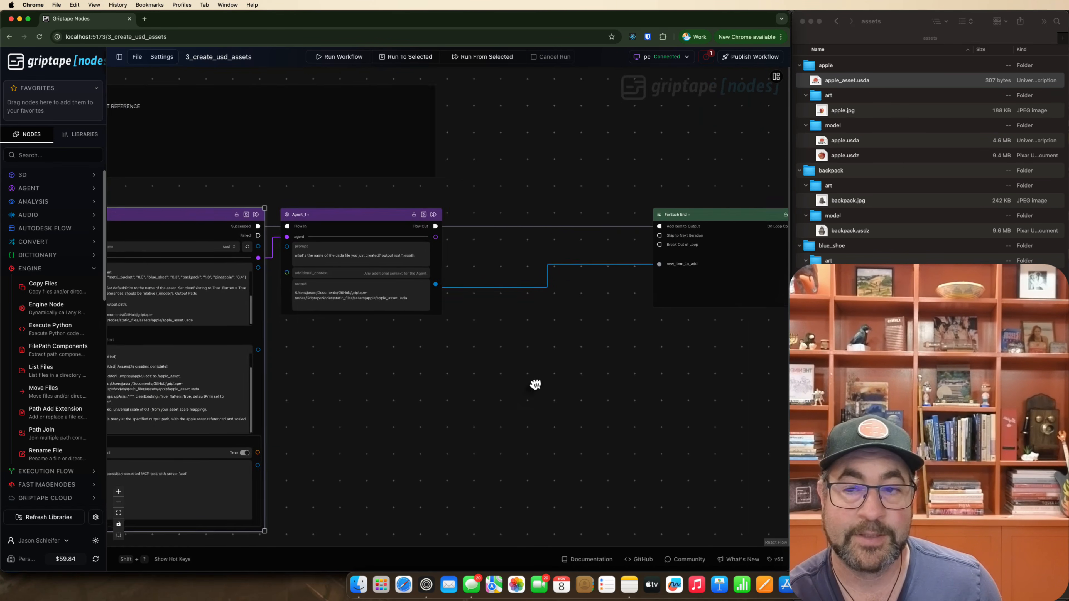
Run the entire 3_create_usd_assets workflow to generate the USD asset files for all items.
drag(535, 385, 504, 385)
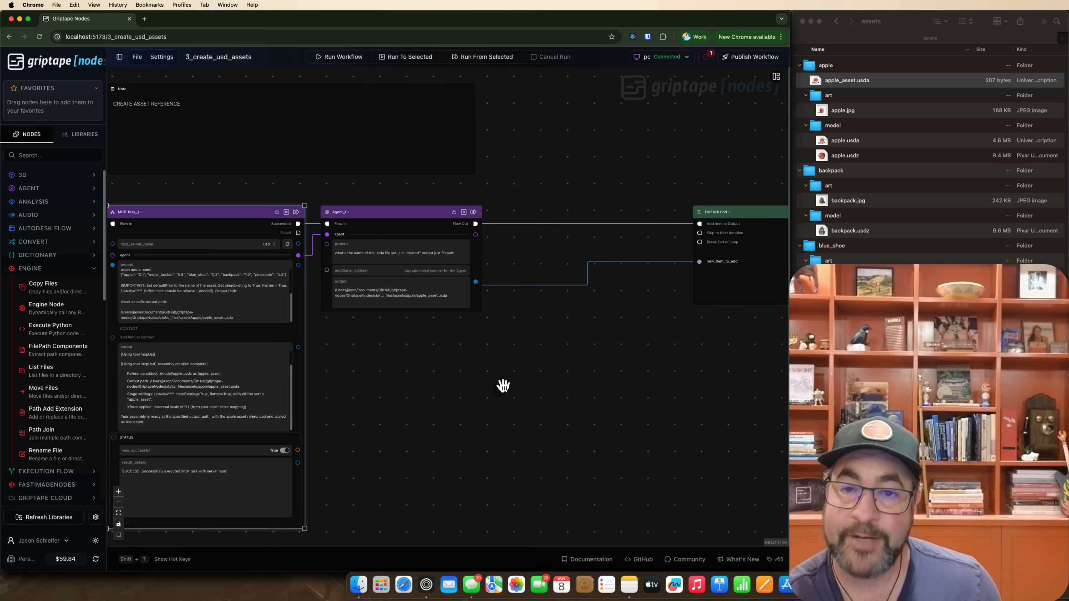
scroll(504, 385, down, 3)
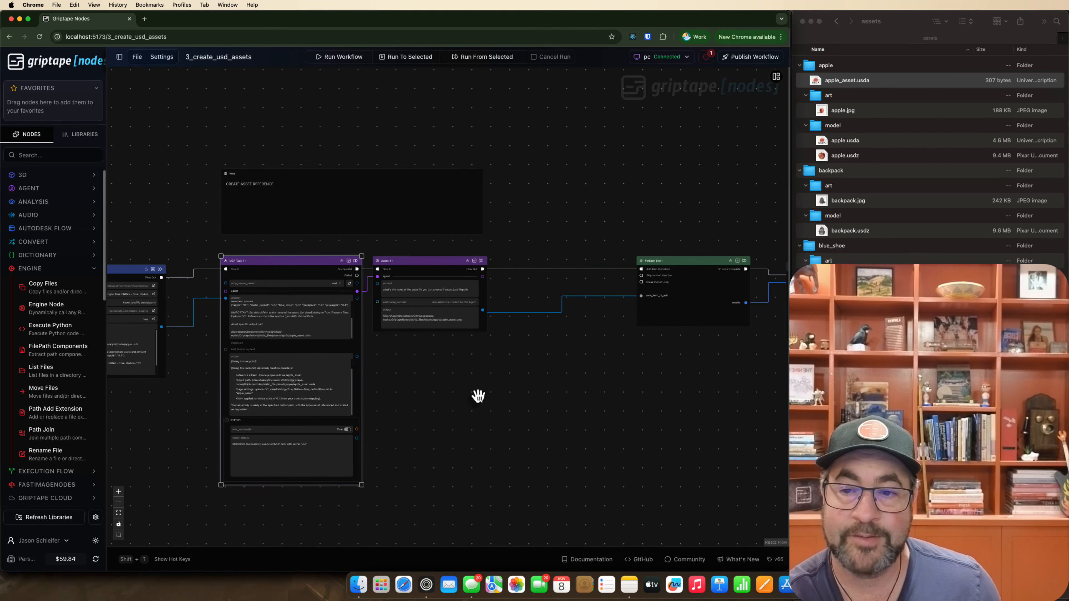
drag(478, 396, 619, 367)
scroll(334, 84, down, 5)
click(340, 56)
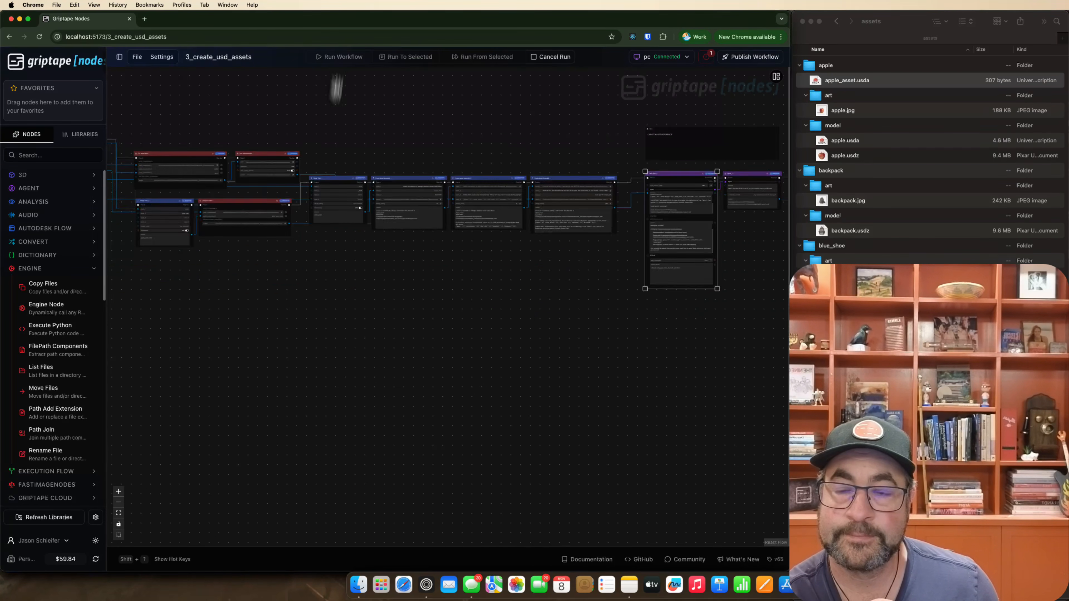
Collapse the apple model folder in Finder and preview the generated apple_asset.usda.
click(806, 126)
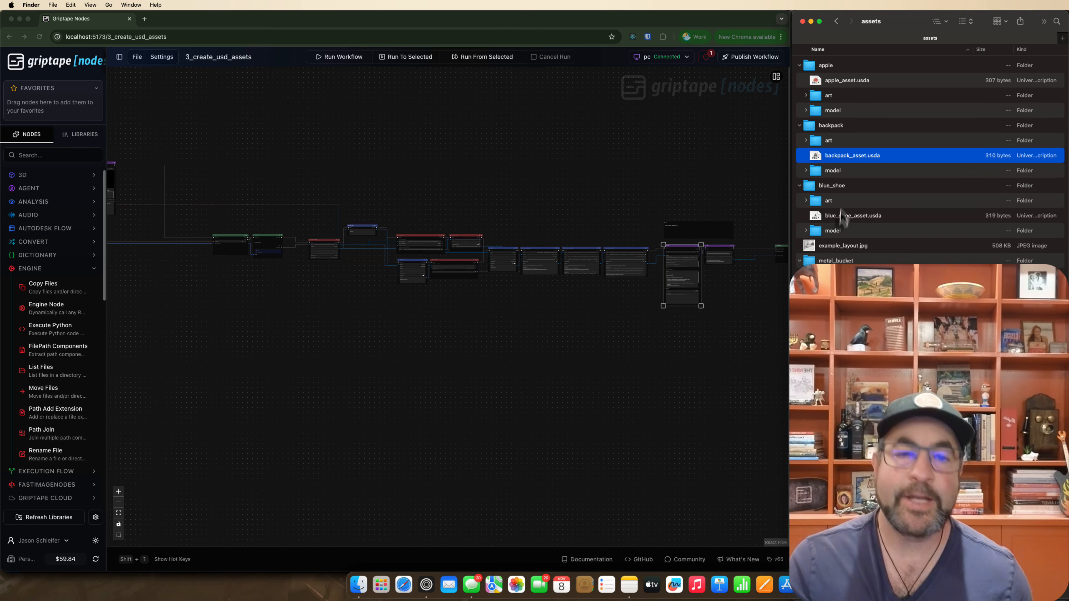
click(840, 66)
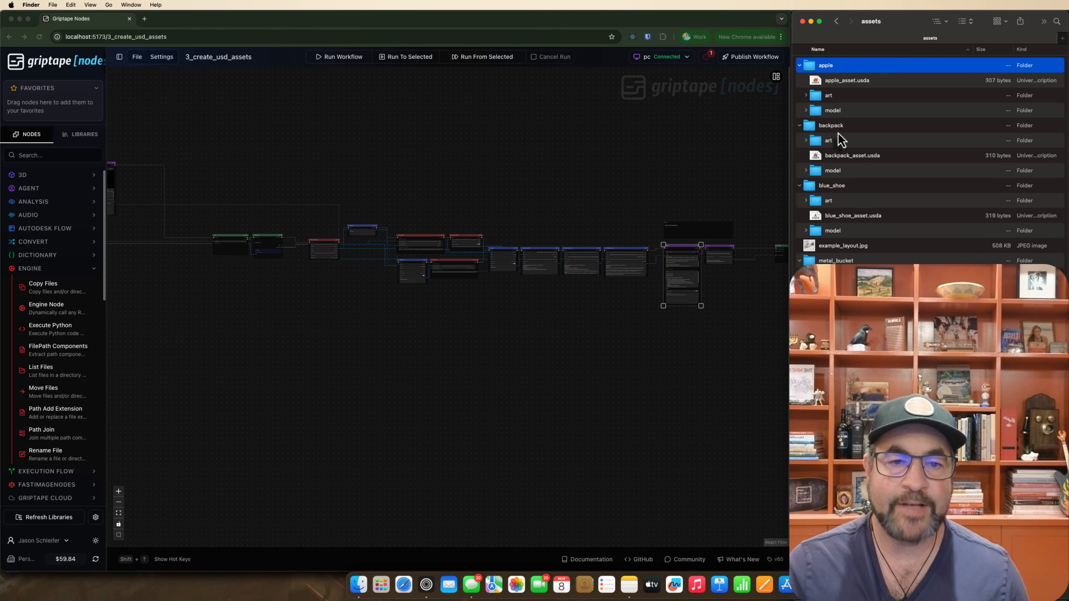
click(842, 83)
key(space)
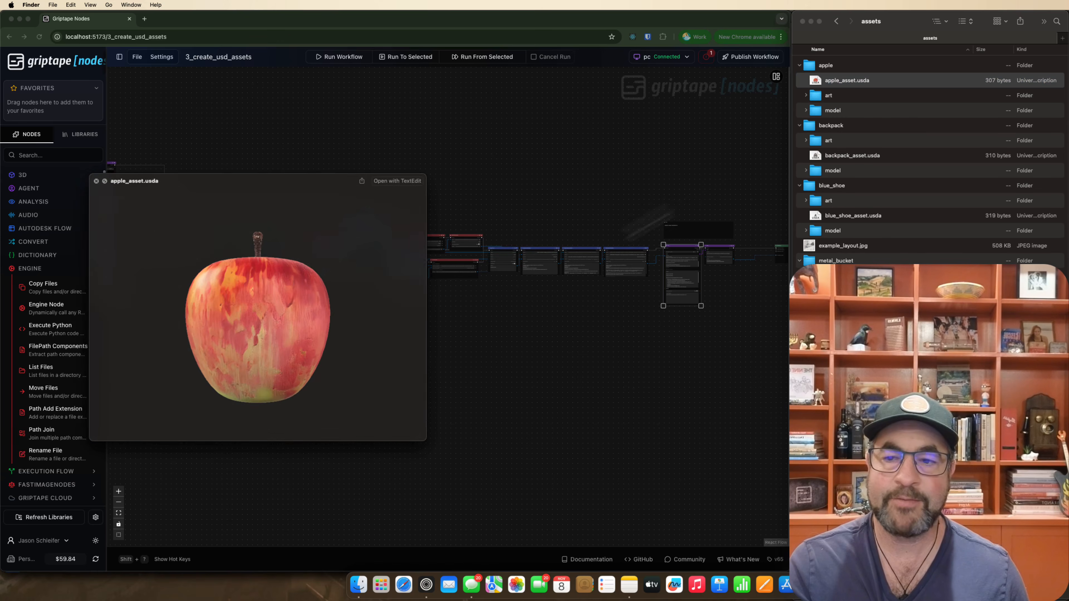
key(space)
Switch to Maya, select the apple asset between the backpack and the shoe, and frame it in the perspective view.
key(super+Tab)
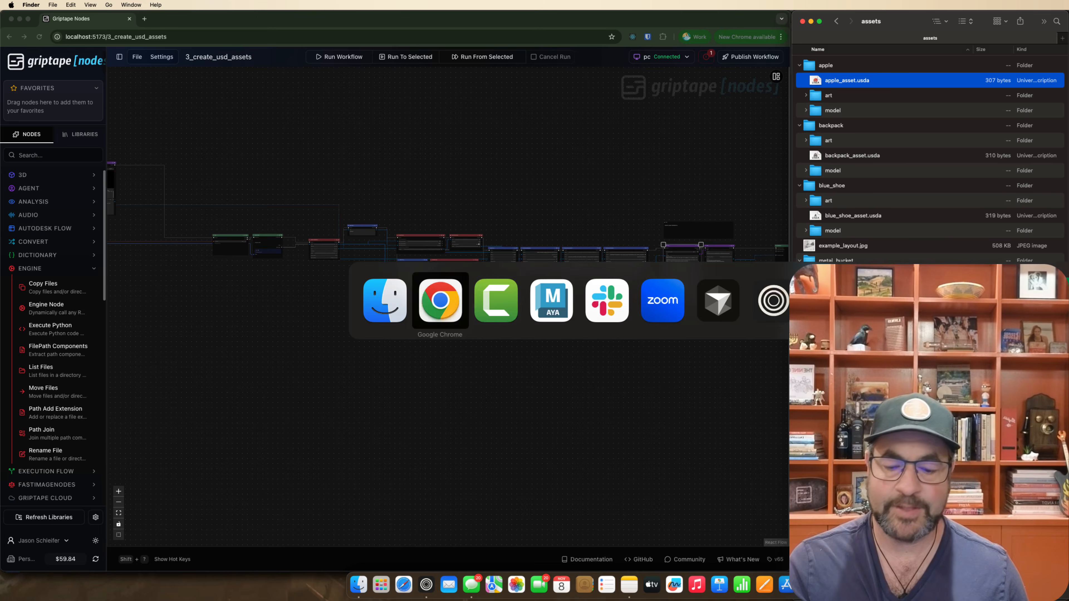
drag(484, 236, 579, 229)
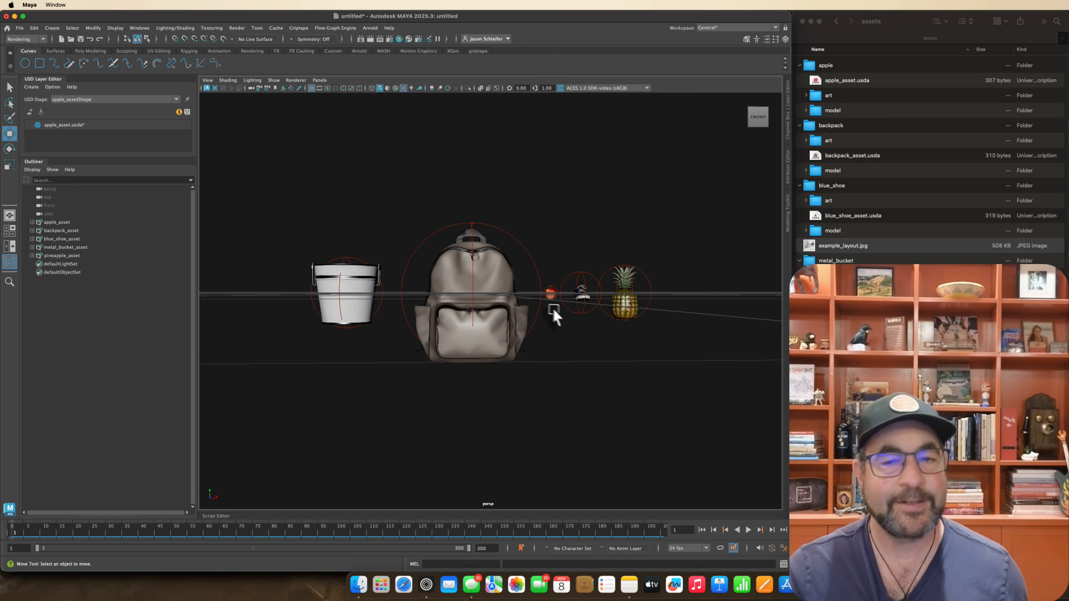
click(550, 294)
key(f)
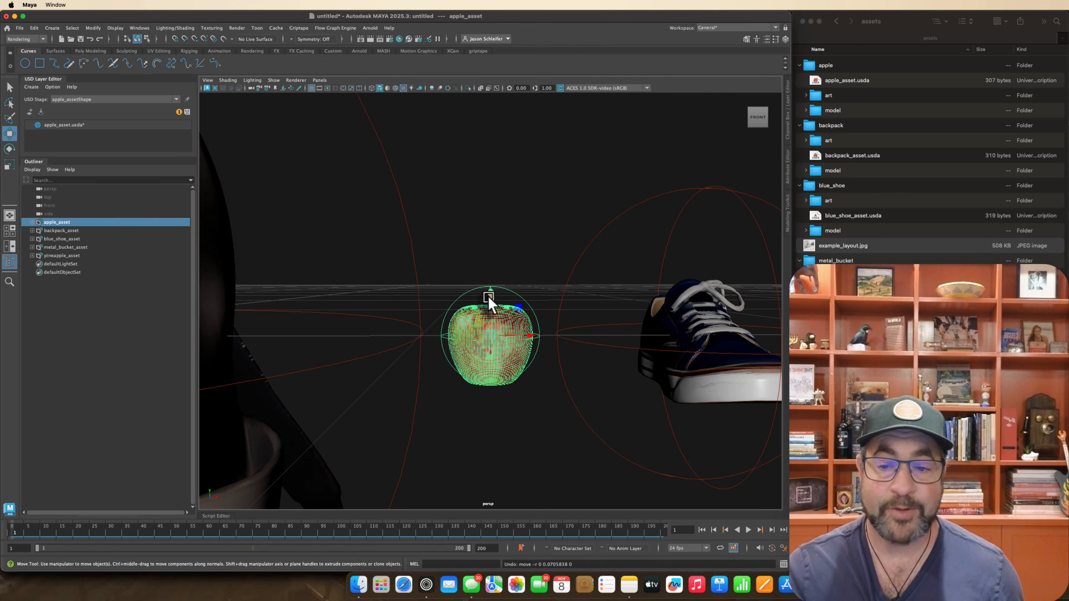
Try to move the apple asset vertically to sit on the floor, and undo the moves.
drag(490, 299, 489, 254)
drag(487, 315, 487, 314)
key(super+z)
key(super+z)
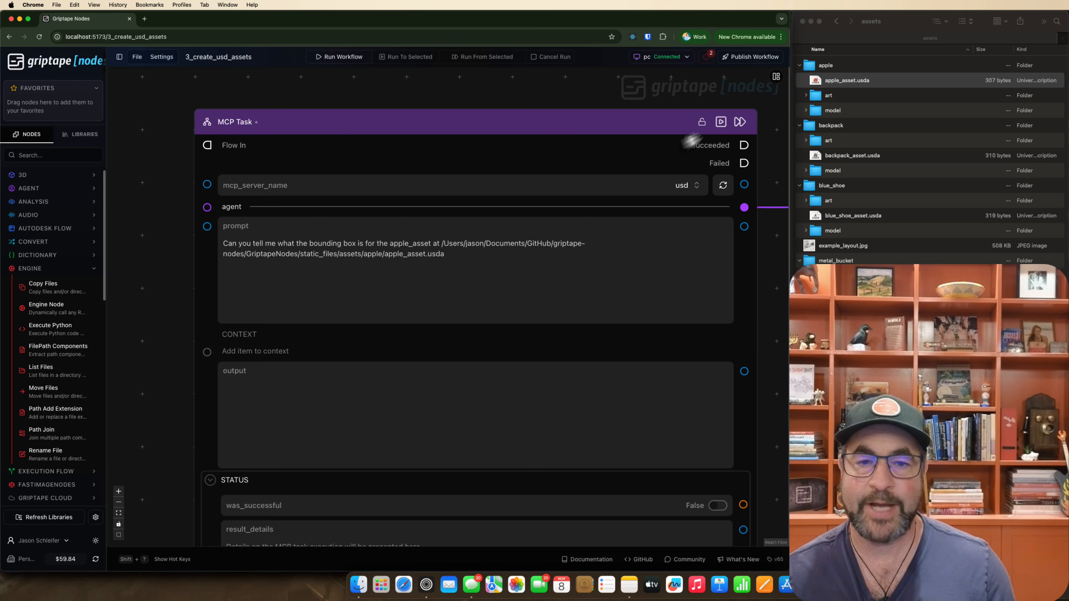
In Griptape Nodes, run the MCP Task node that queries apple_asset's bounding box and read its output.
click(721, 122)
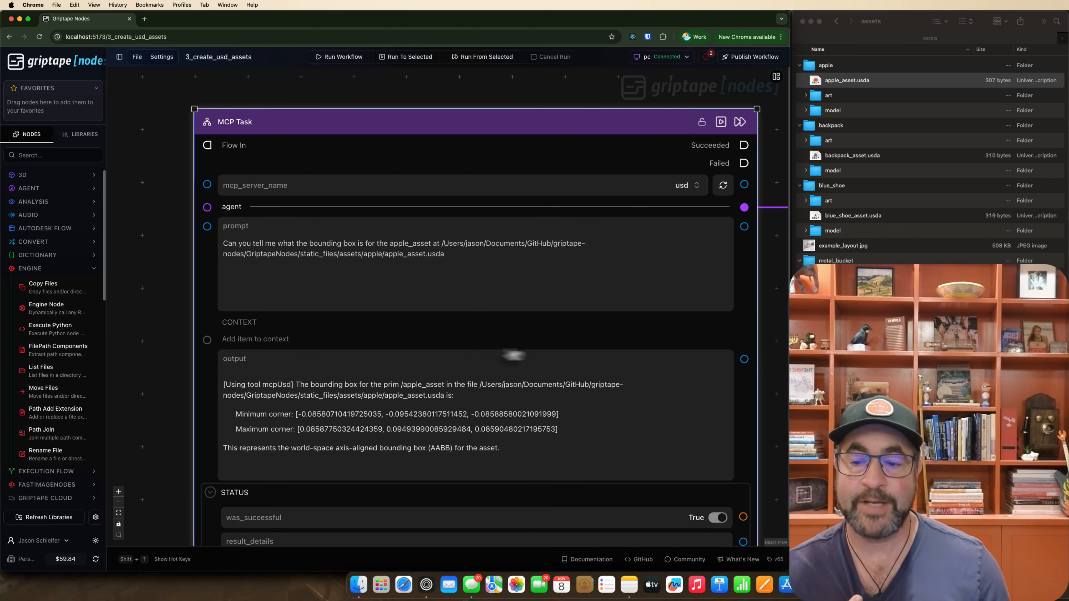
scroll(513, 356, down, 5)
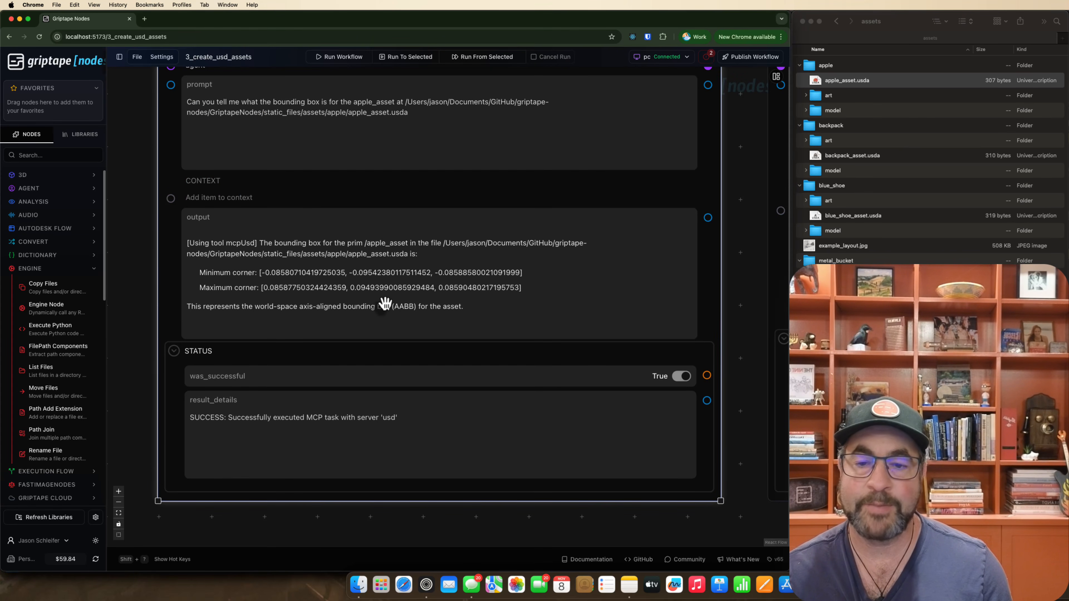
Run the MCP Task_2 node to add a transformOp to /apple_asset that moves it up in Y flat on the floor.
scroll(385, 302, right, 10)
scroll(386, 302, up, 3)
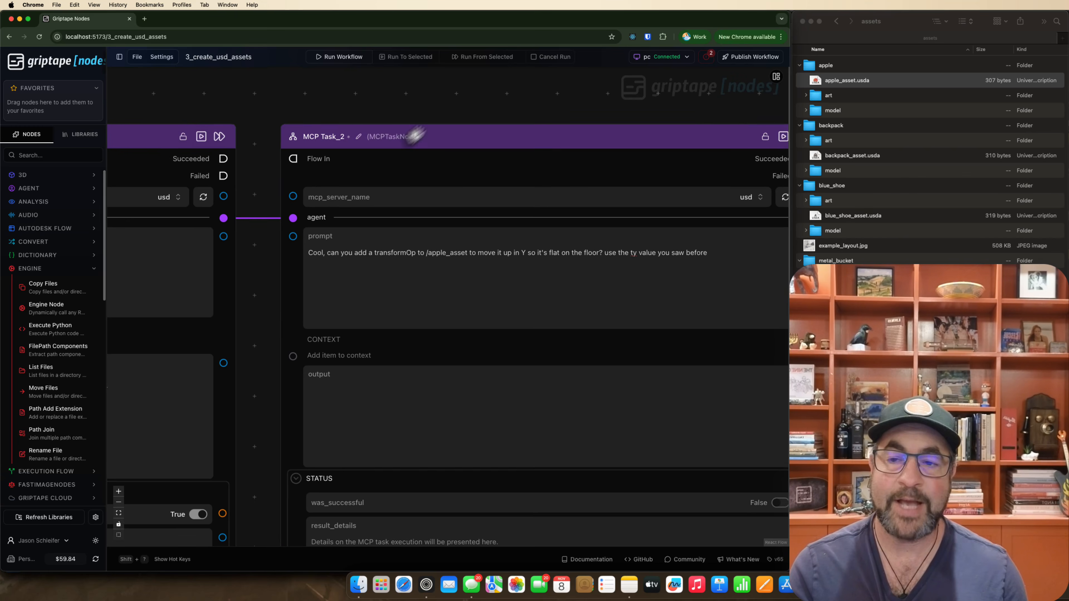
scroll(399, 100, right, 5)
scroll(398, 101, up, 1)
scroll(391, 314, up, 3)
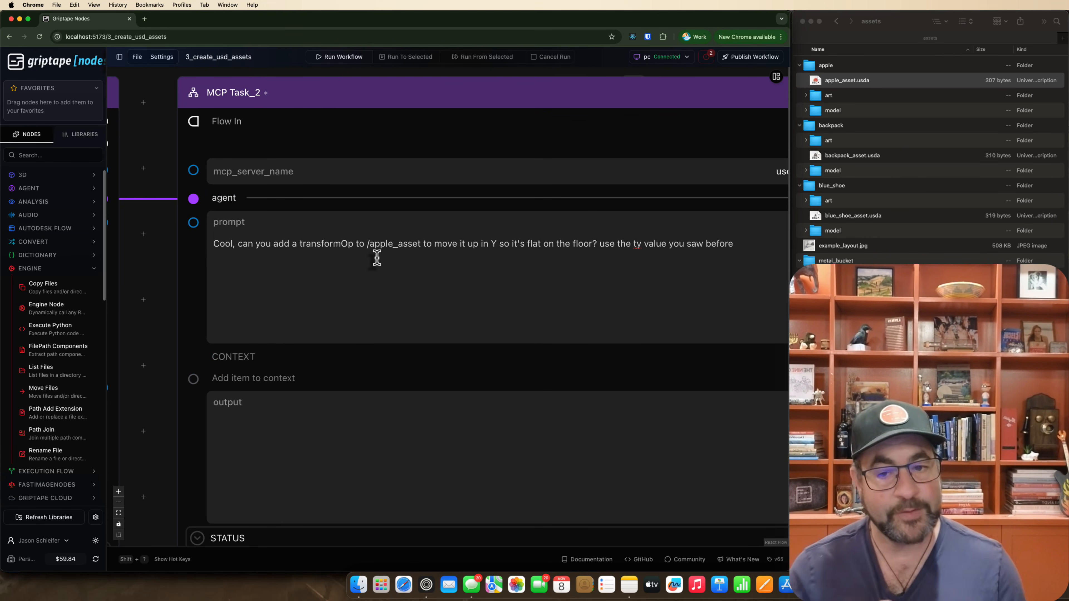
scroll(348, 289, down, 5)
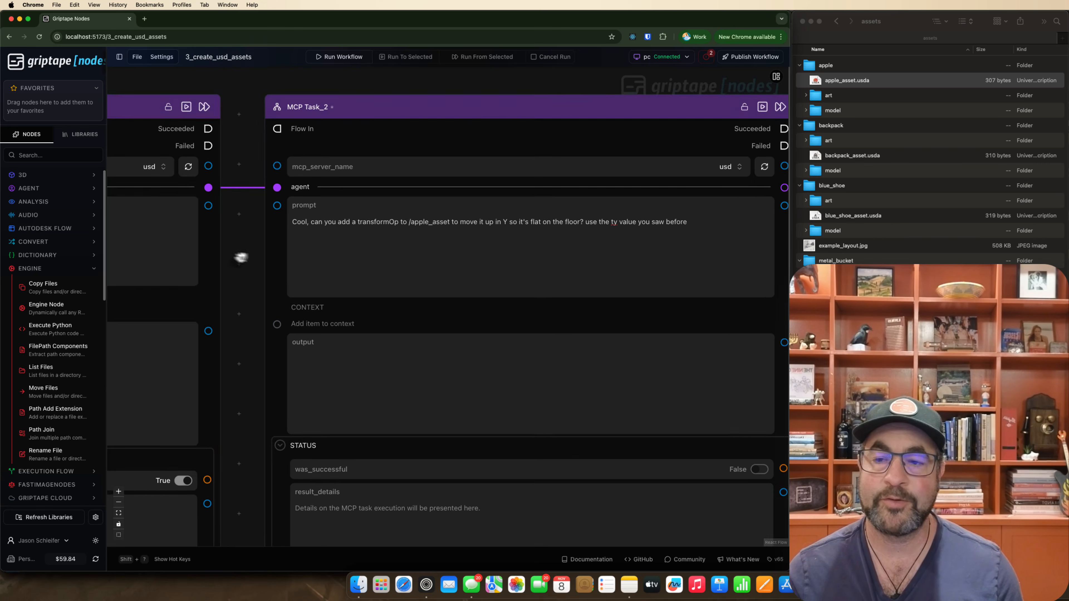
click(719, 100)
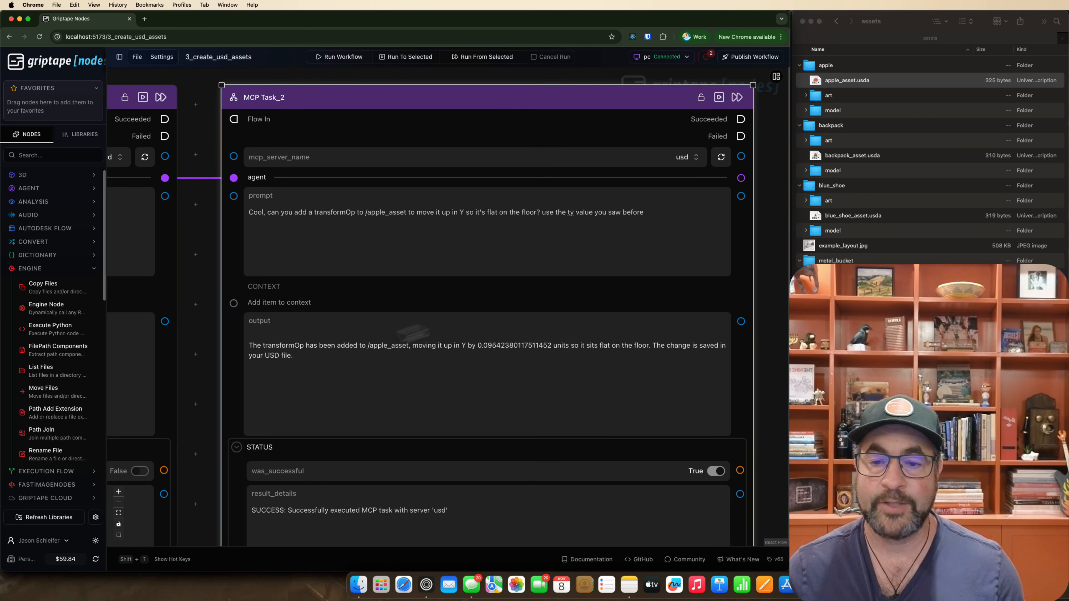
Switch to Maya, reload the apple_asset.usda layer of the apple asset, and check the apple against the floor grid.
key(super+Tab)
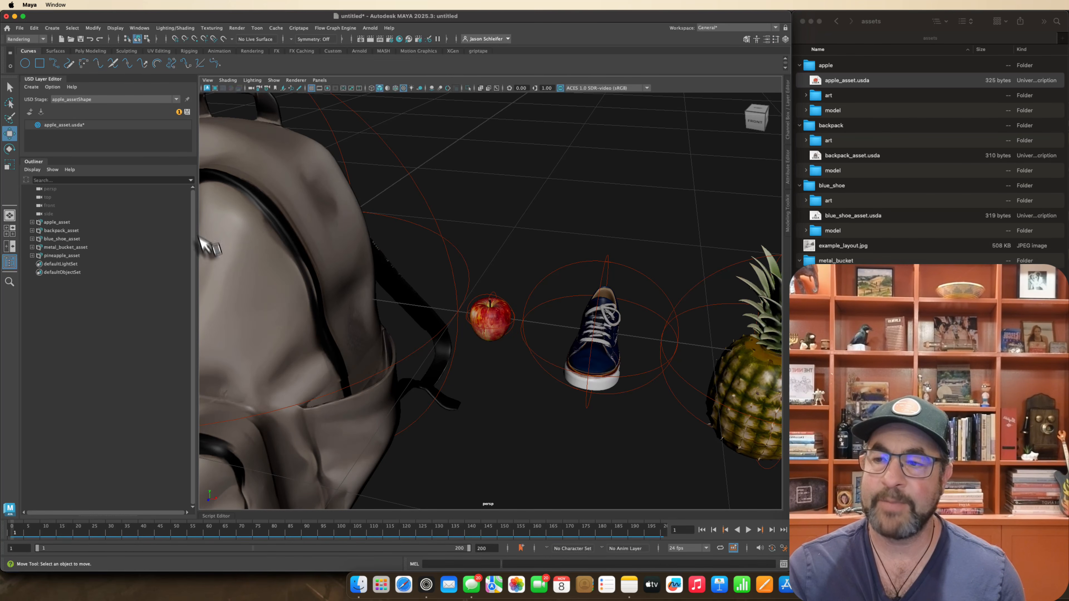
click(103, 222)
right_click(93, 126)
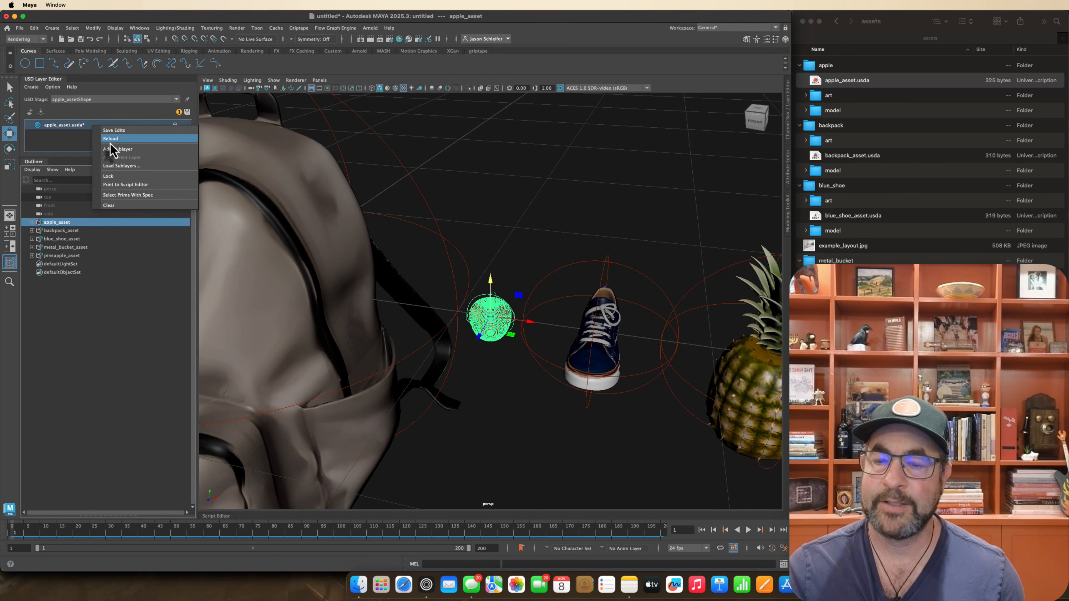
click(111, 142)
click(741, 221)
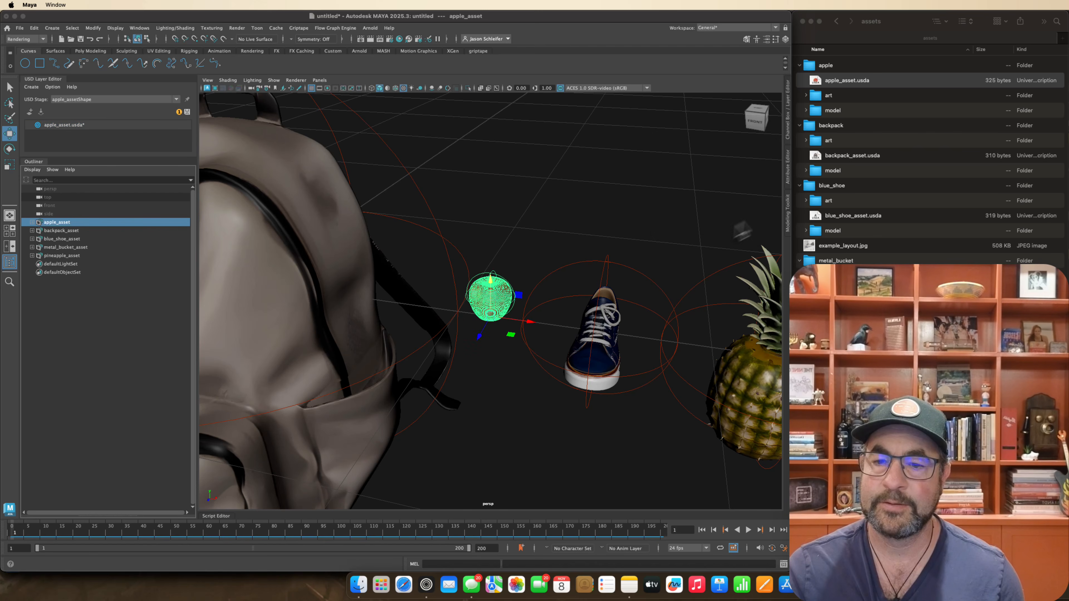
alt+drag(501, 361, 517, 342)
scroll(514, 349, up, 5)
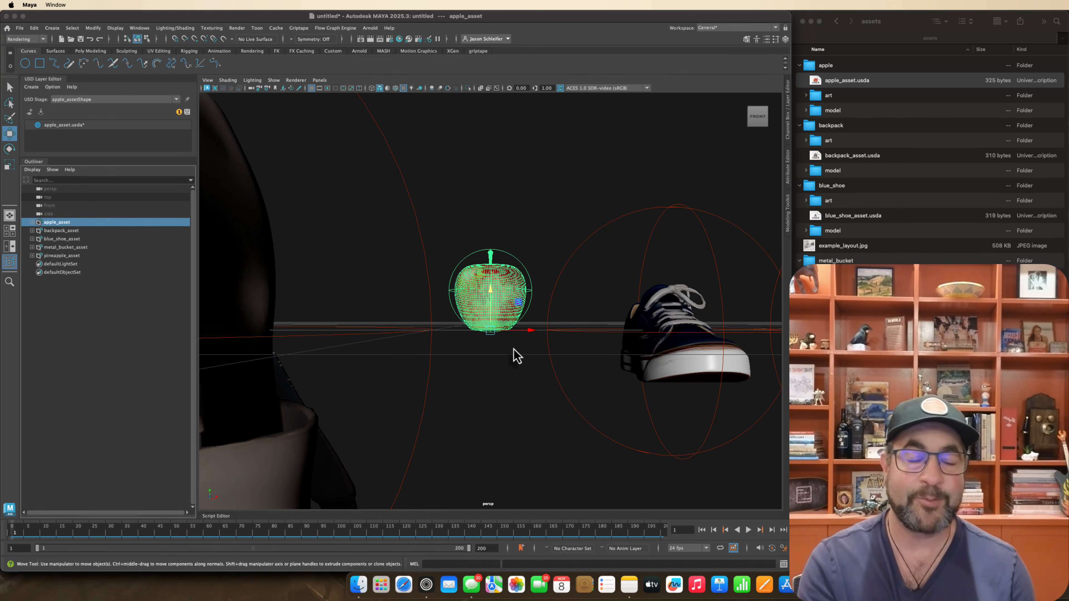
scroll(518, 356, down, 5)
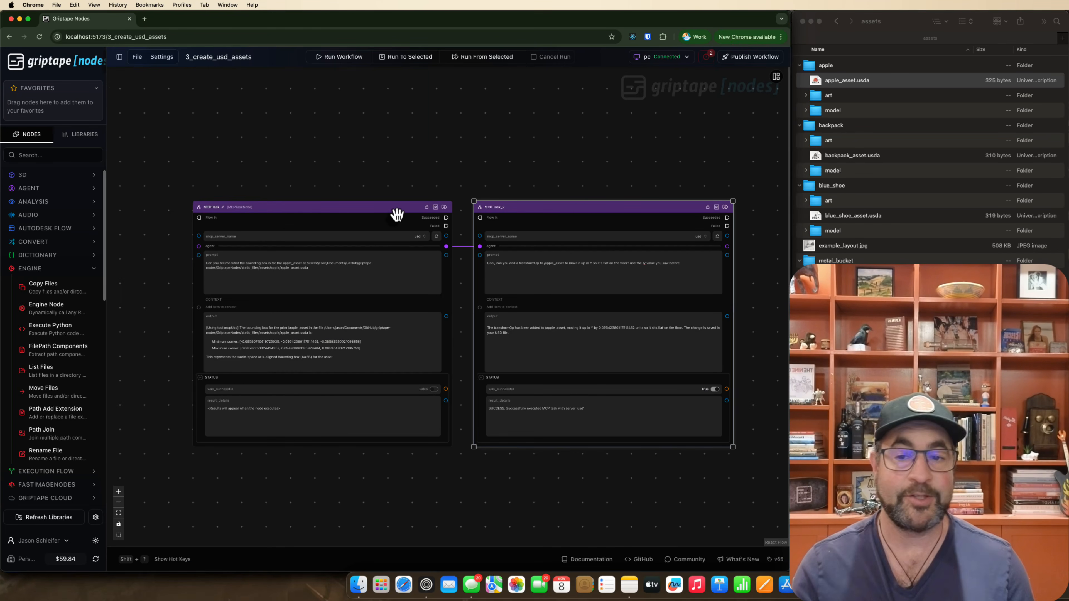
In Griptape Nodes, copy the bounding box prompt from the MCP Task node.
click(305, 266)
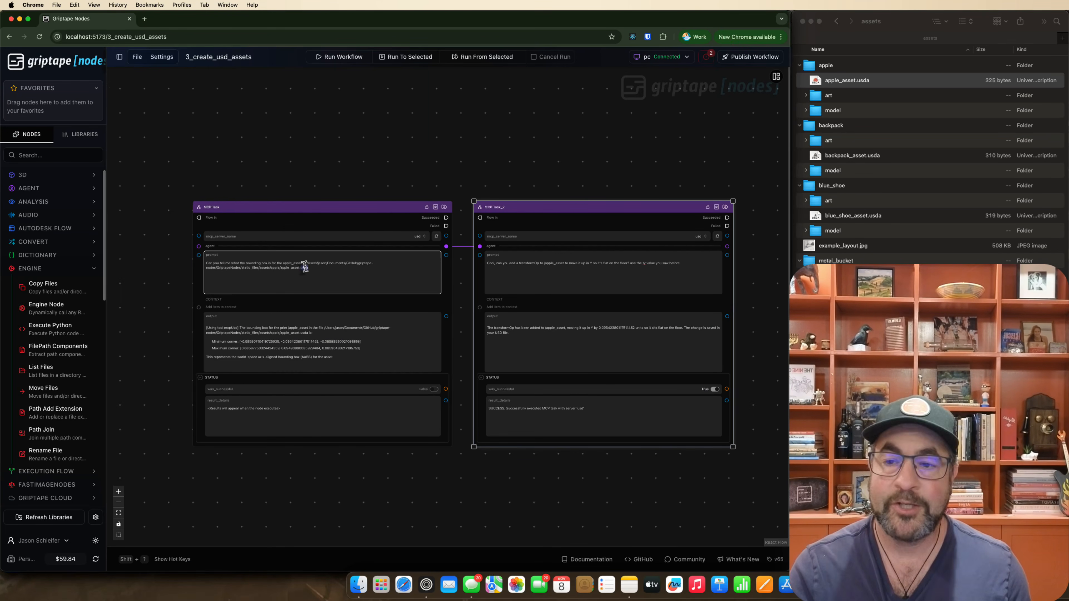
key(super+a)
key(super+c)
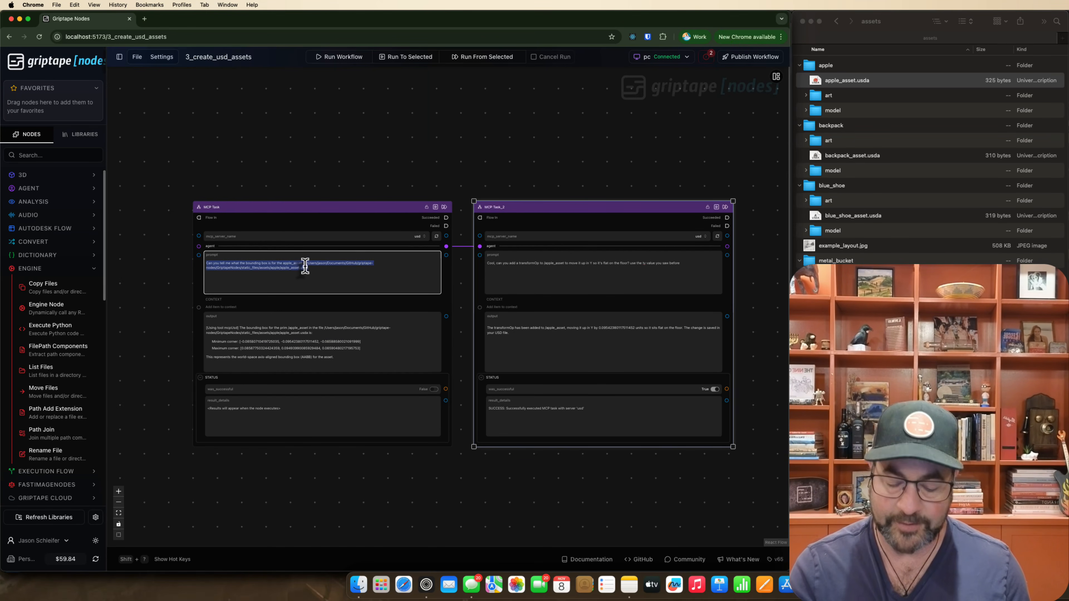
Show the agent chat in a widened sidebar and enable the usd MCP server for it.
click(779, 81)
drag(686, 104, 446, 97)
click(490, 91)
click(560, 132)
click(518, 209)
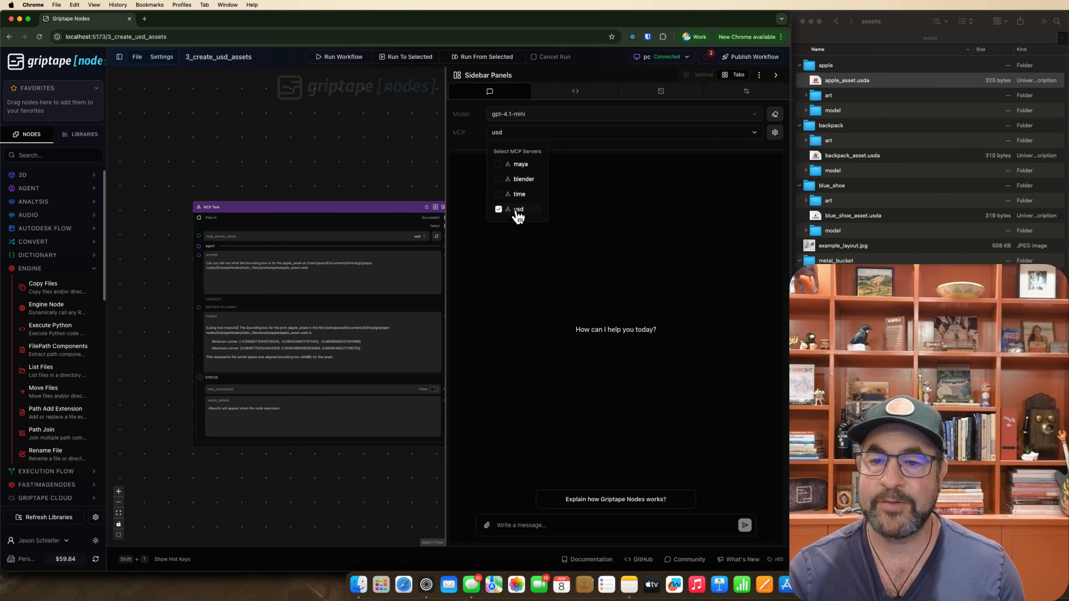
click(592, 192)
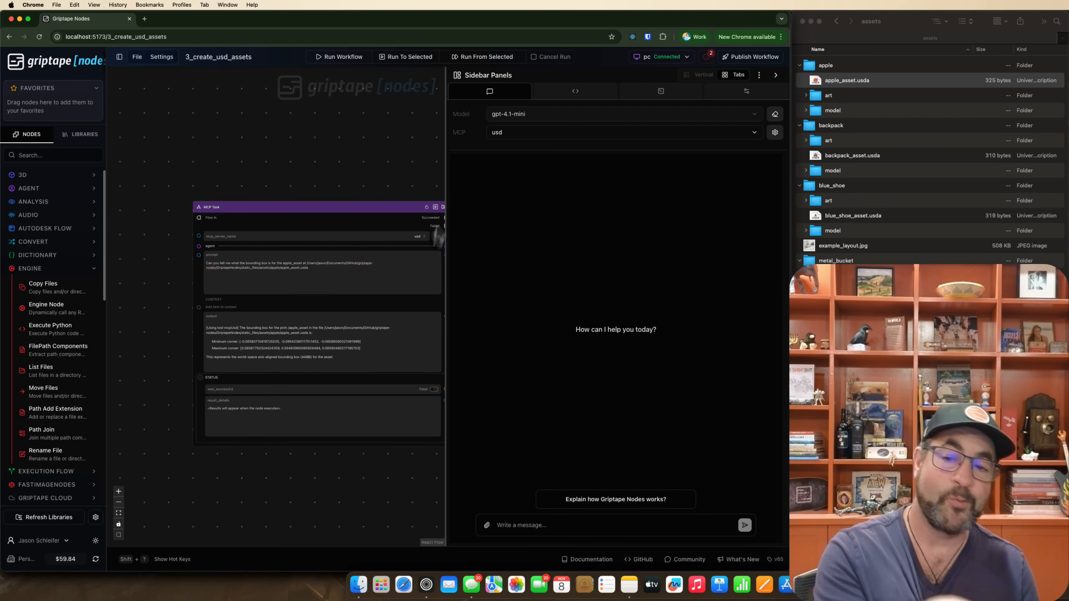
Switch to Maya and examine how the backpack sits relative to the floor grid and the other assets.
drag(405, 179, 333, 147)
key(super+Tab)
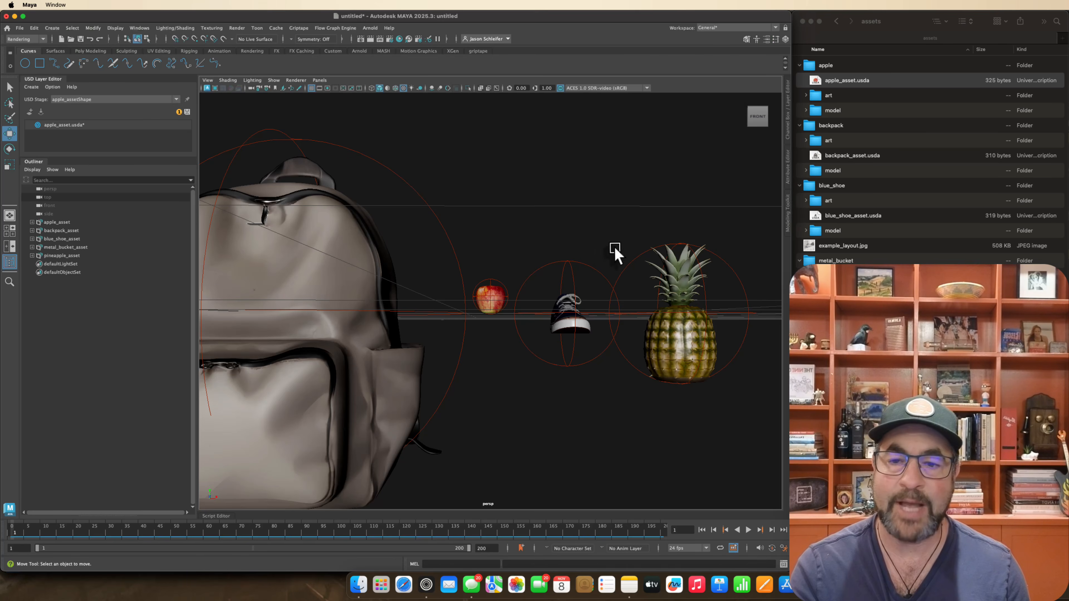
scroll(463, 236, down, 3)
drag(463, 238, 428, 292)
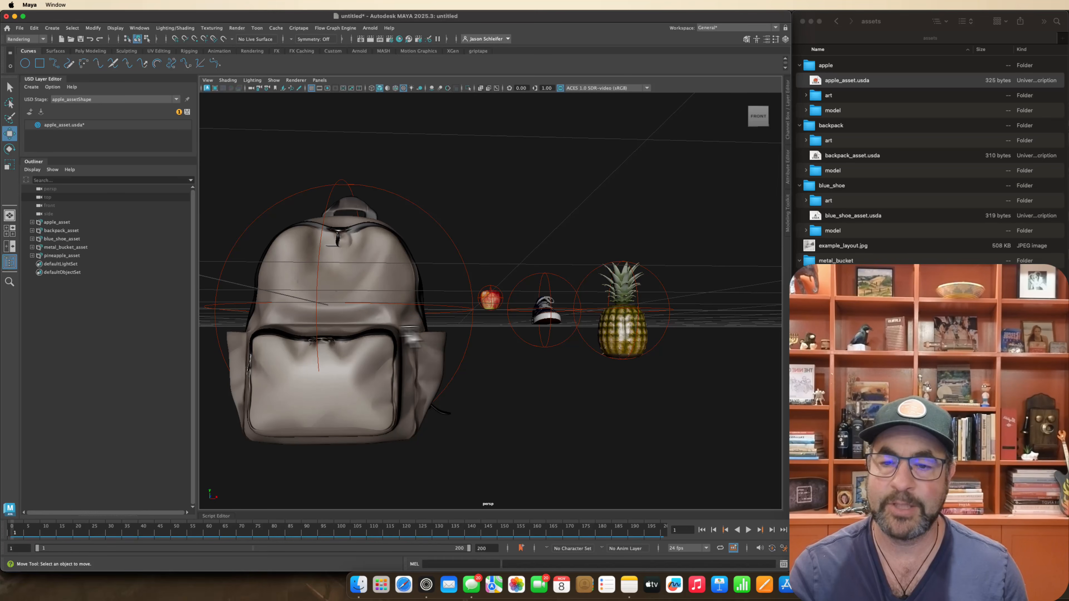
In the Griptape Nodes chat, ask for backpack_asset's bounding box, and for a transformOp on /backpack_asset moving it up in Y flat on the floor.
key(super+Tab)
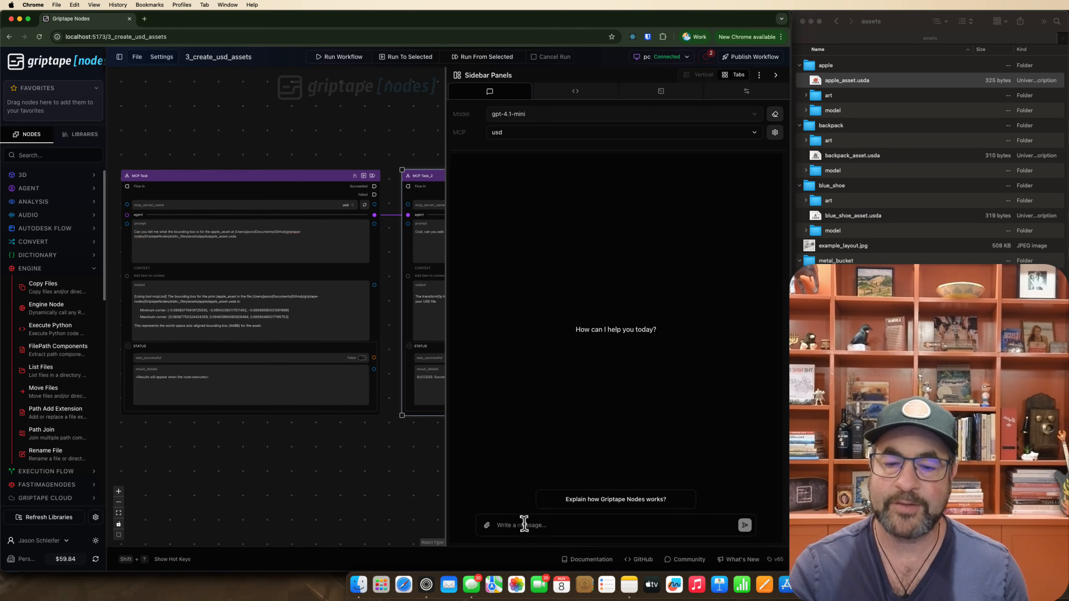
key(super+v)
double_click(640, 508)
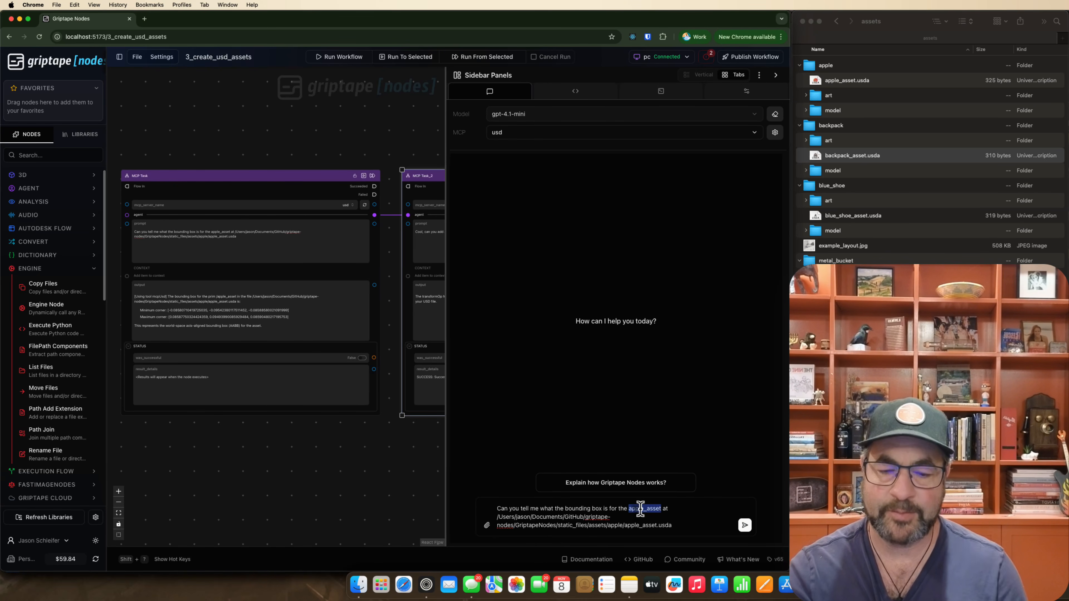
text(bac)
key(Return)
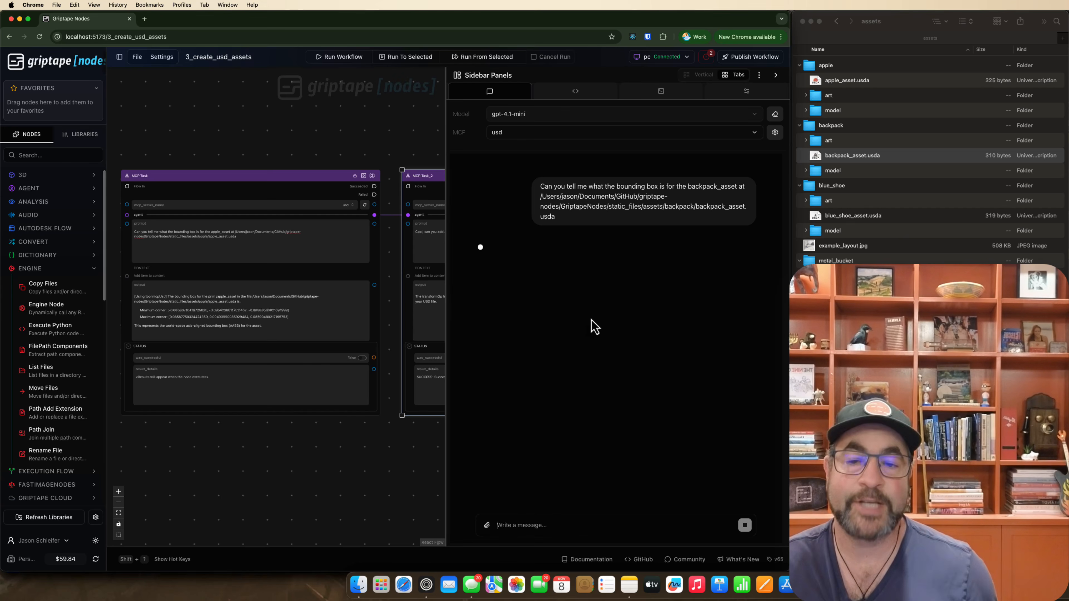
text(Cool, can you add a transformOp to /backpack_asset to move it up in Y so it's flat on the floor?)
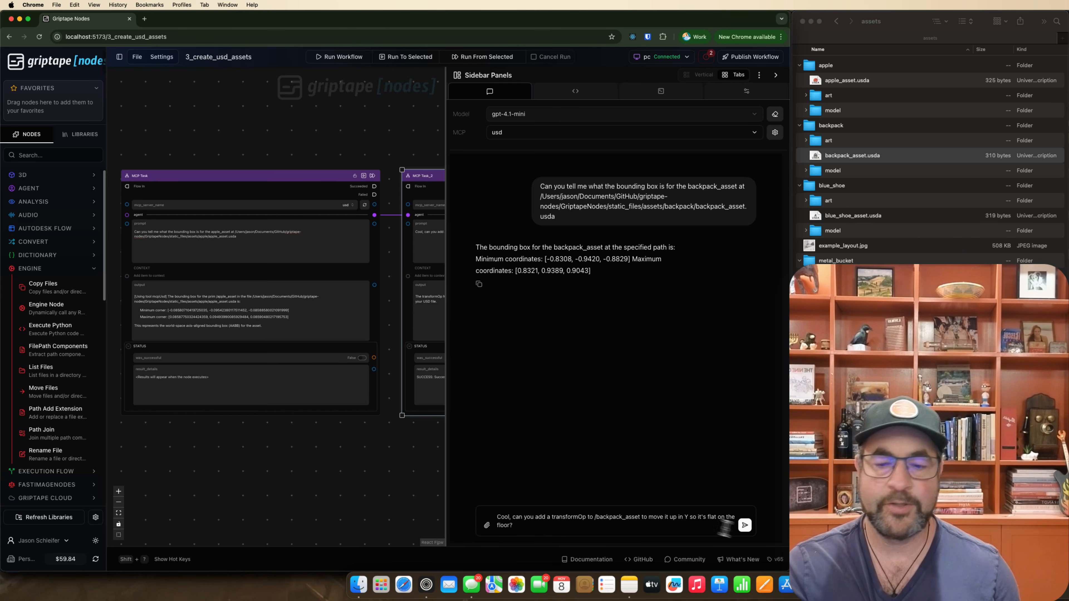
click(745, 526)
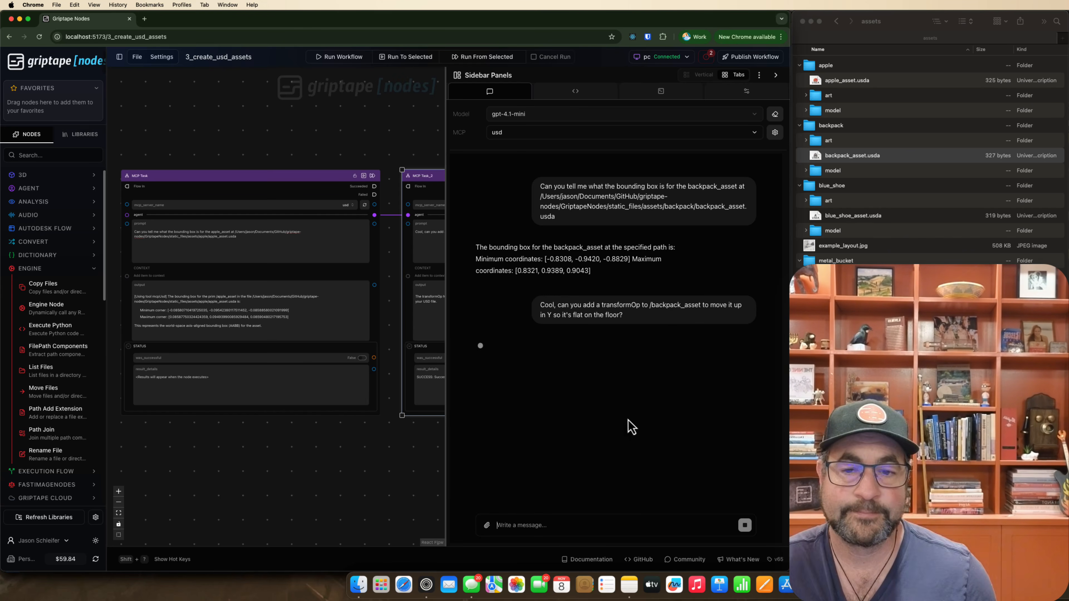
Switch to Maya, reload the backpack_asset.usda layer of the backpack asset, and review the row of assets on the floor.
key(super+Tab)
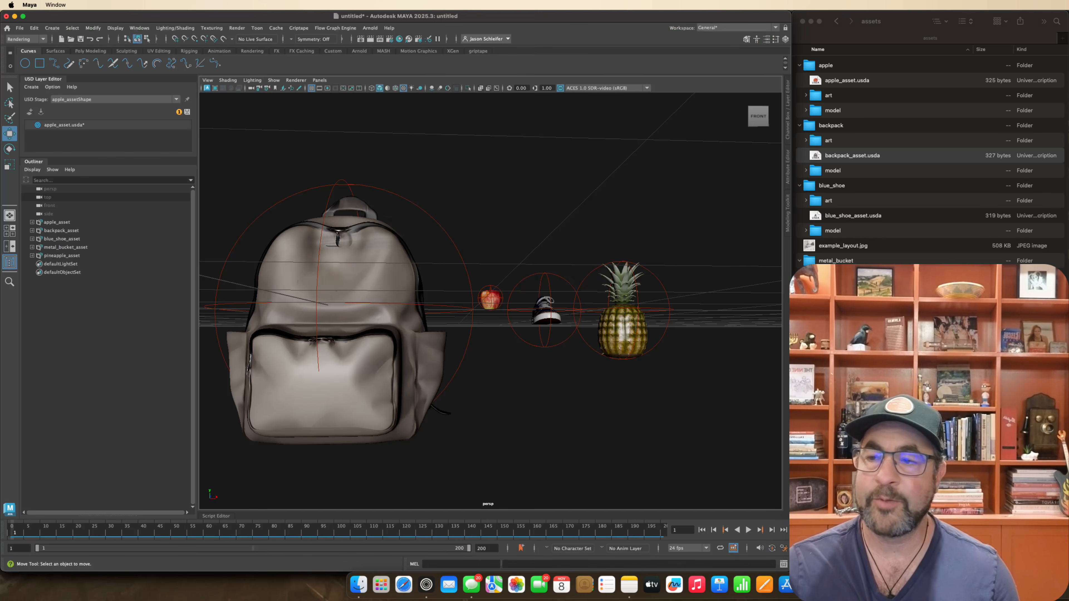
click(84, 231)
right_click(99, 131)
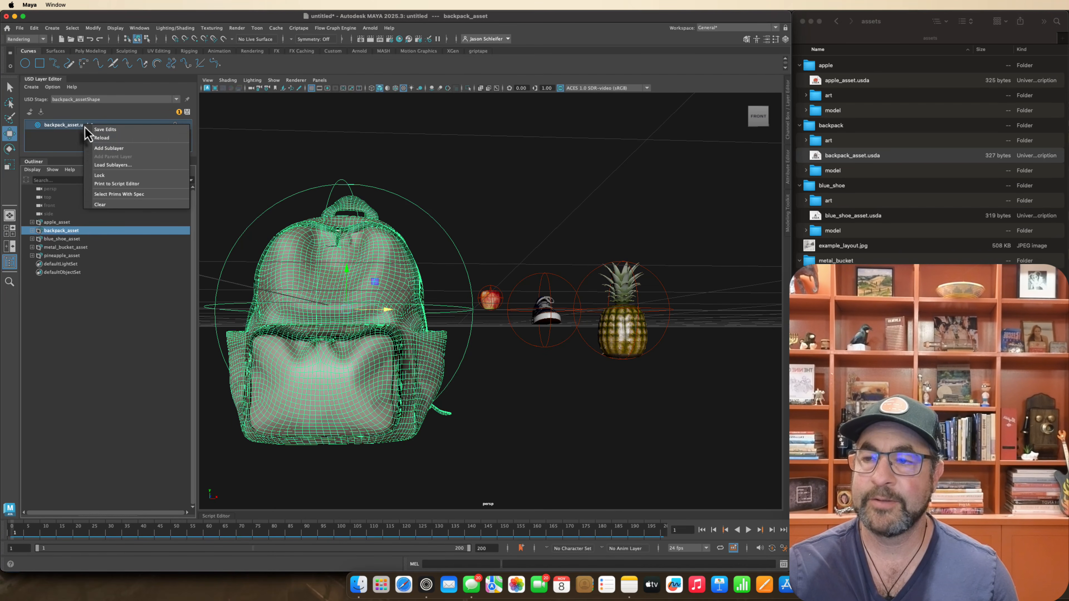
click(97, 145)
click(743, 215)
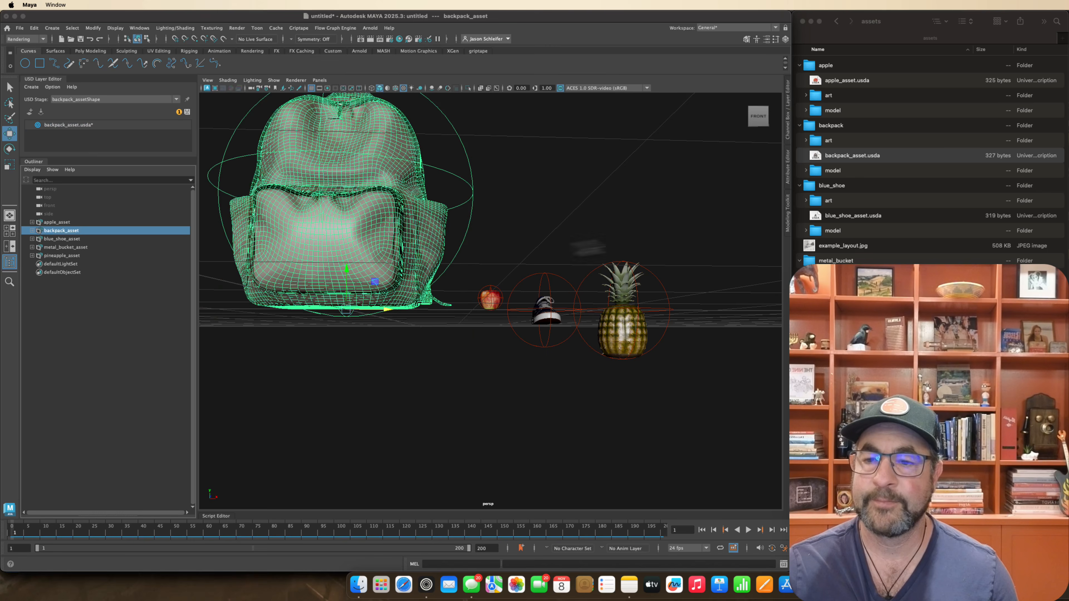
click(519, 227)
drag(518, 227, 509, 239)
scroll(509, 240, down, 10)
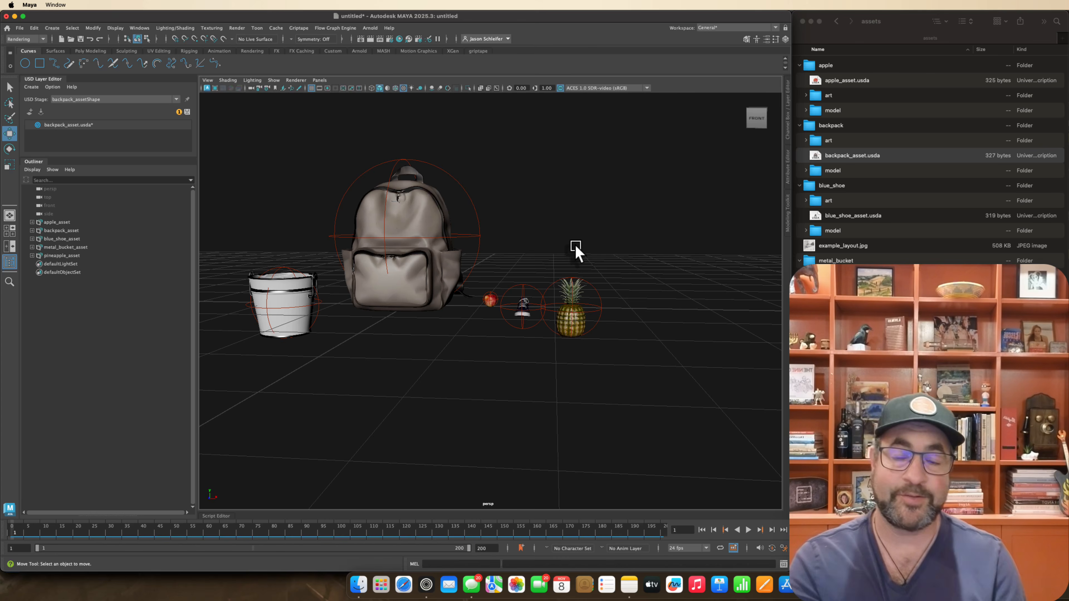
scroll(576, 249, up, 5)
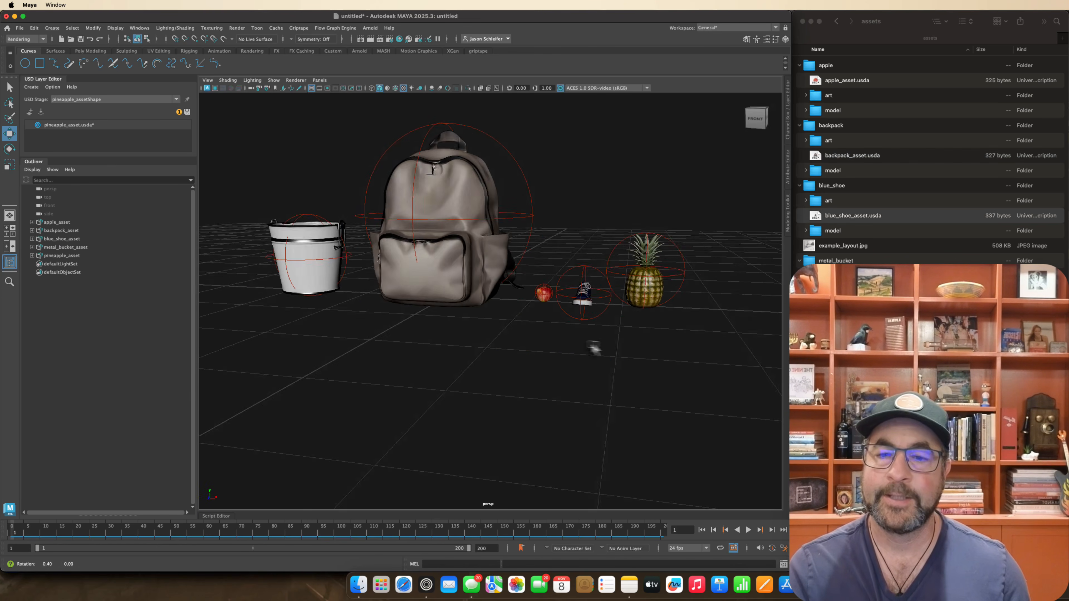
drag(594, 346, 564, 354)
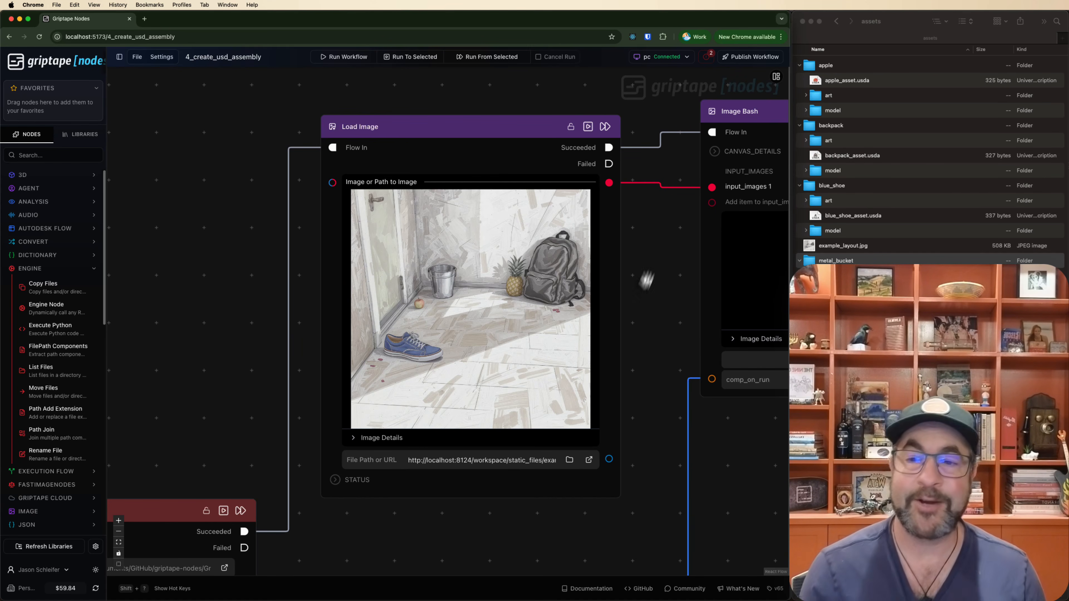
In the 4_create_usd_assembly workflow, go from the Load Image node to Image Bash and open its editor for the axis-annotated layout image.
drag(639, 298, 300, 295)
scroll(595, 356, up, 1)
scroll(595, 356, up, 2)
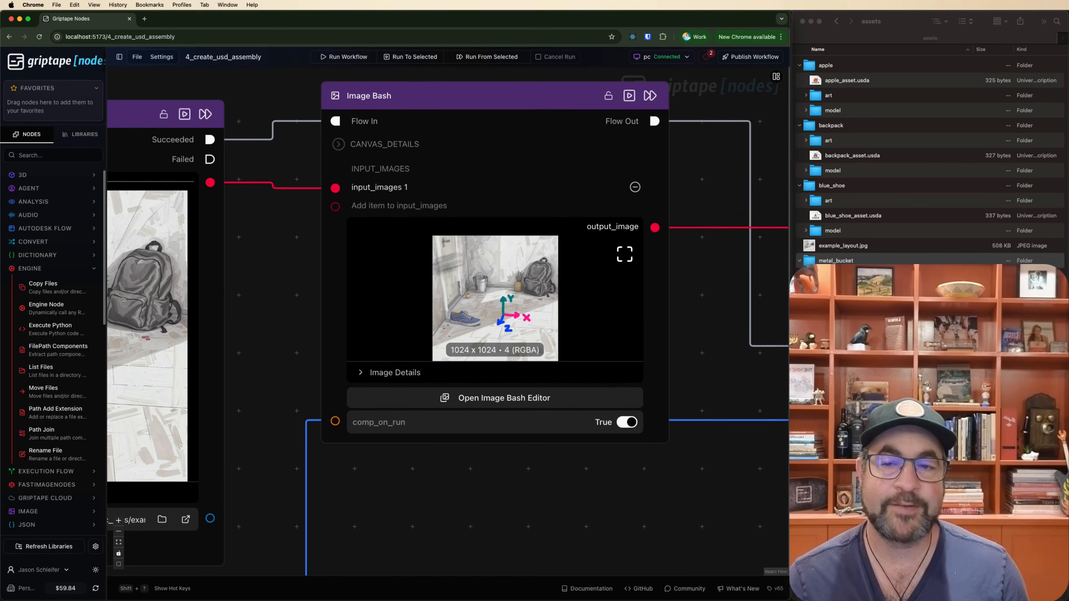
click(525, 403)
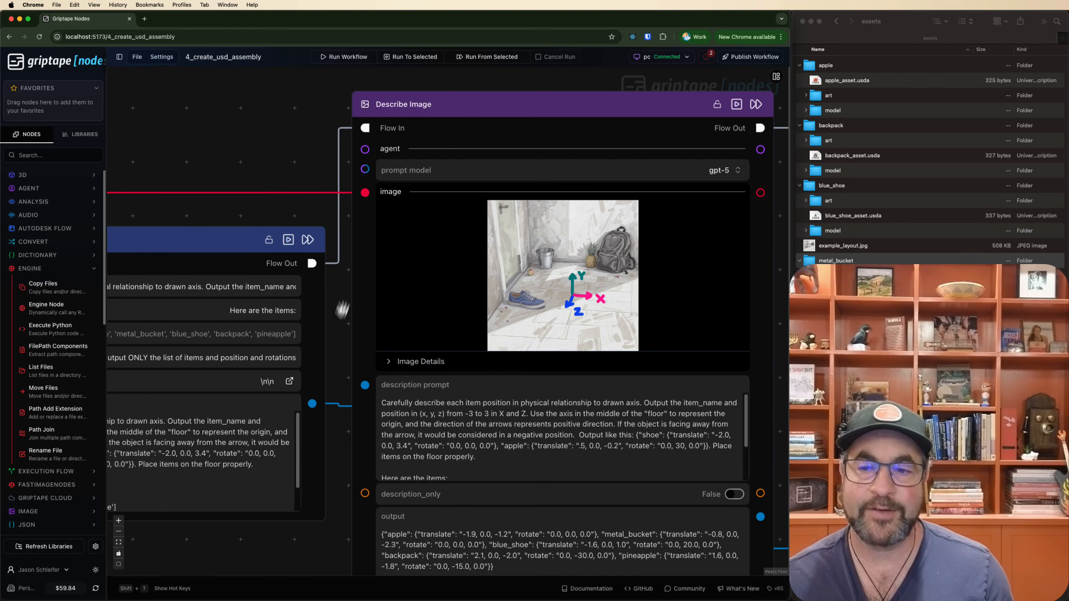
Run the MCP Task node with the usd server to create the layout.usda stage assembly from the described asset positions.
drag(342, 310, 214, 164)
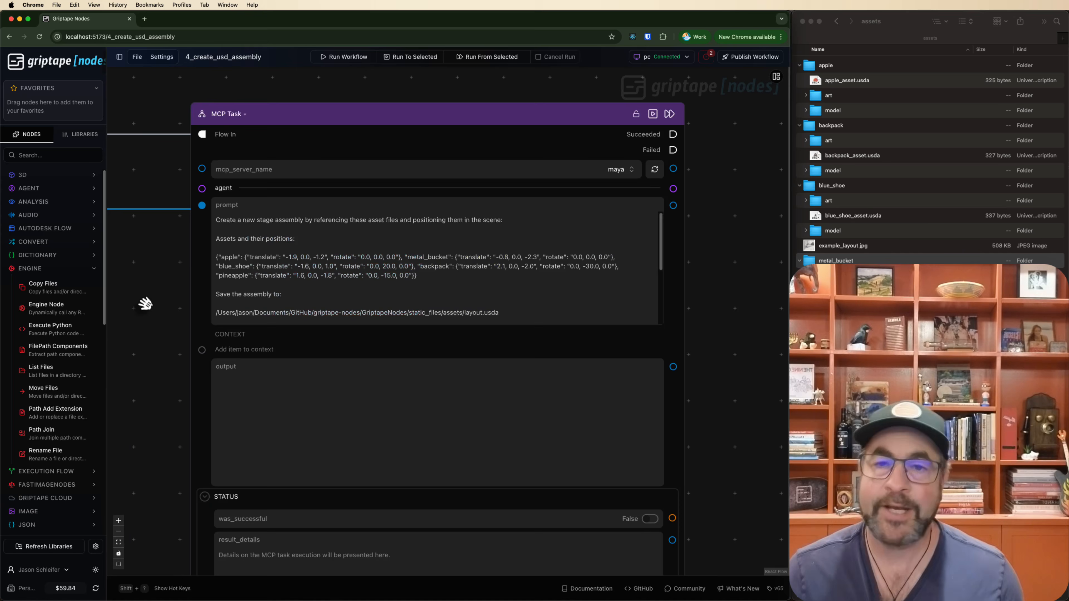
click(653, 114)
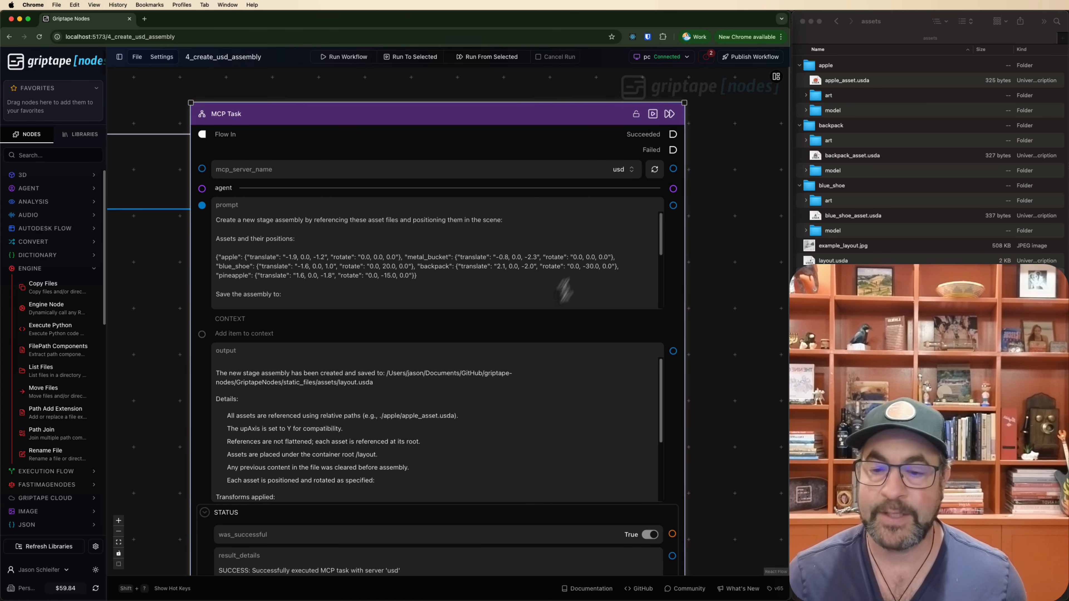
scroll(370, 382, down, 4)
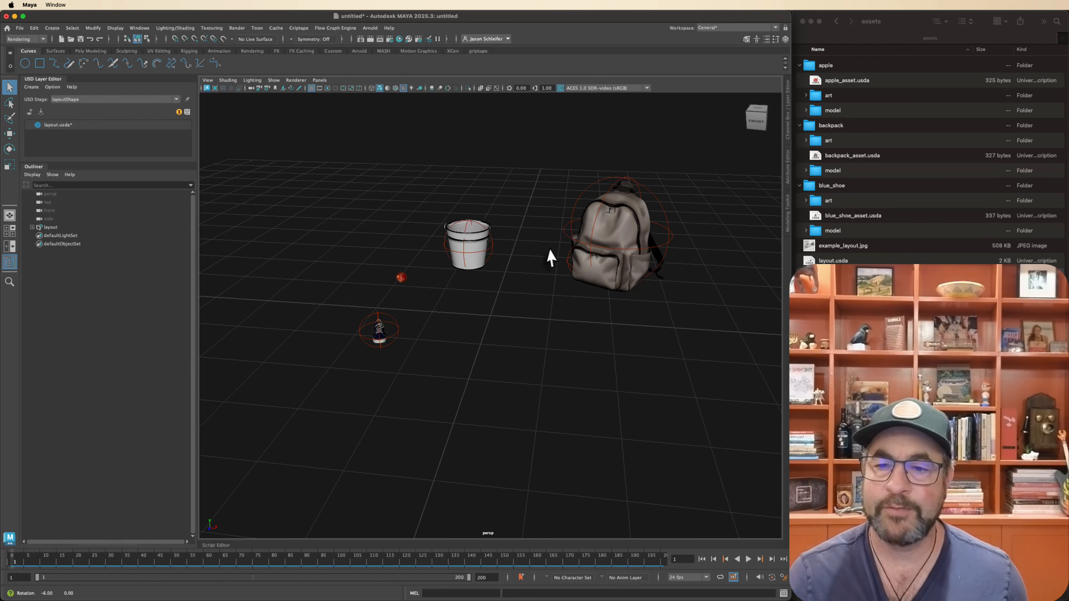
View the layout stage in Maya and preview example_layout.jpg from the assets folder to compare the object placement.
alt+drag(547, 249, 547, 252)
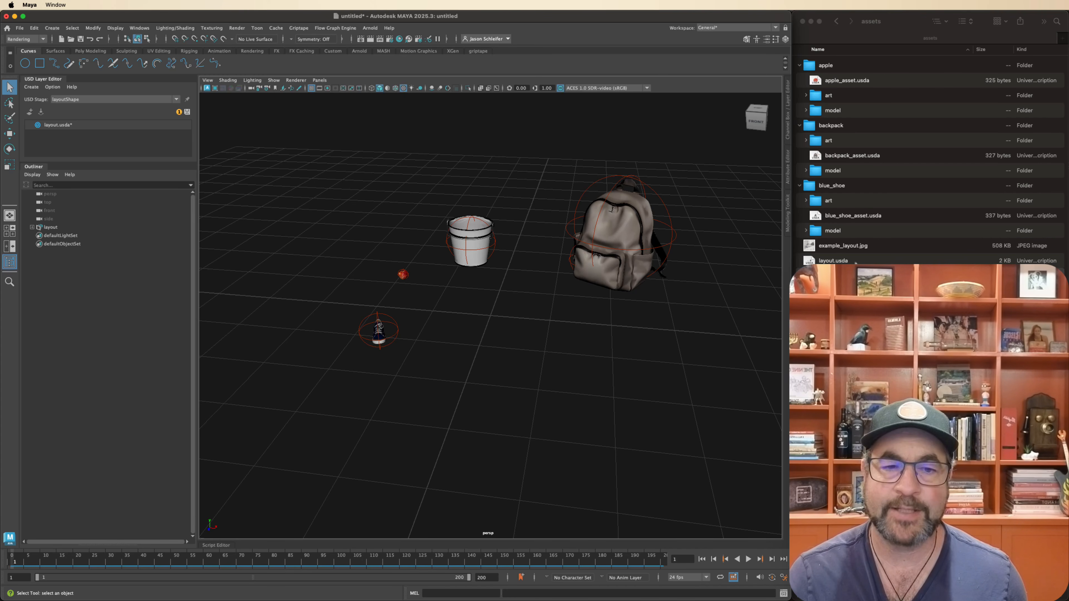
click(836, 260)
click(851, 247)
key(space)
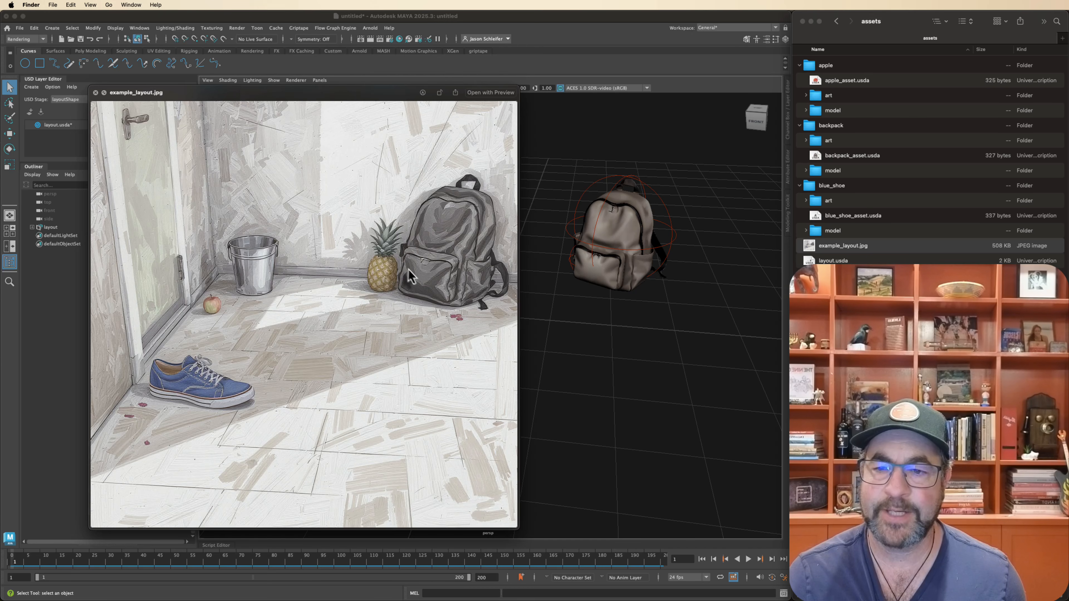
click(96, 93)
Select the pineapple prim inside the layout stage and move it out of the backpack to the side facing the bucket.
click(32, 226)
click(32, 227)
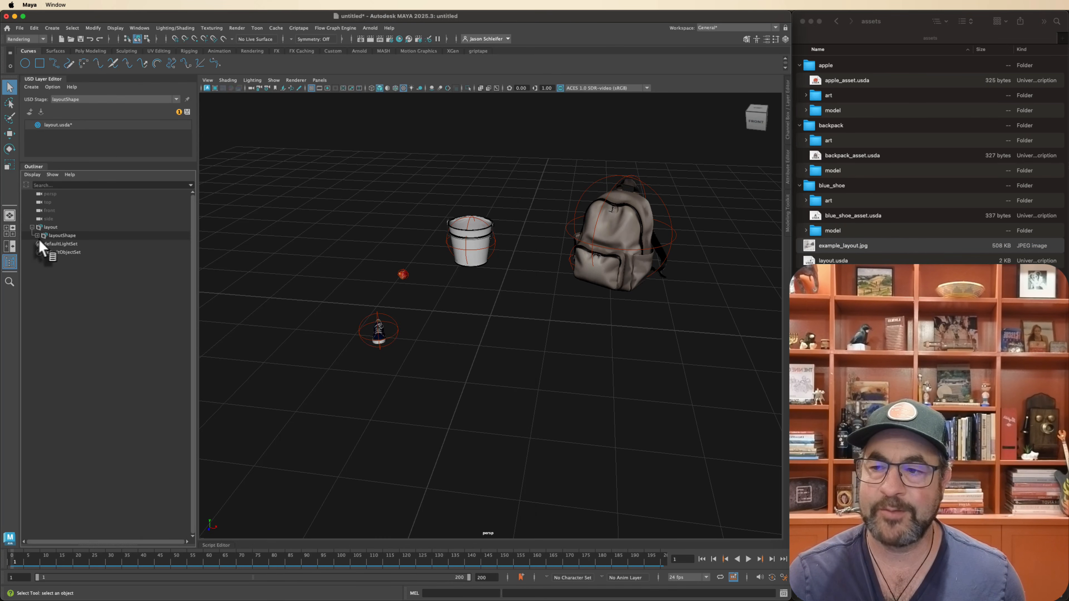
click(37, 235)
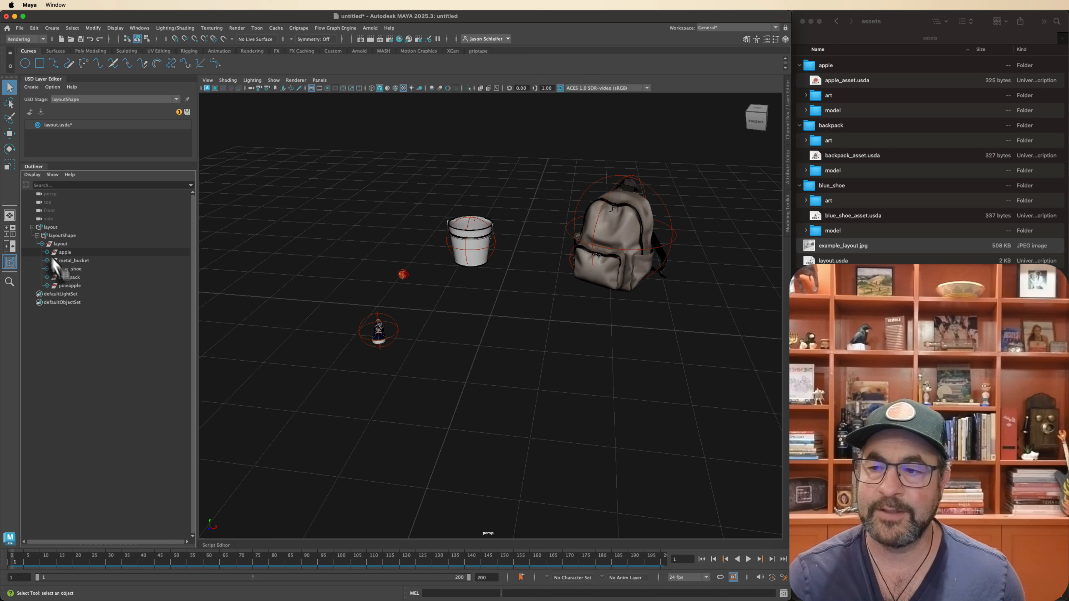
click(71, 286)
alt+drag(631, 247, 645, 253)
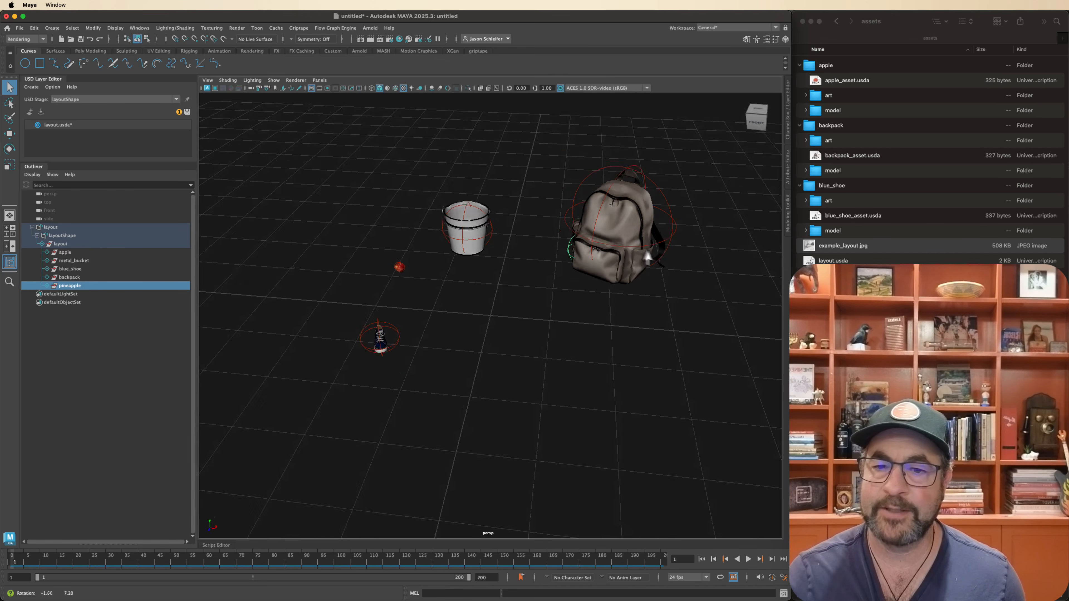
scroll(648, 257, up, 5)
key(w)
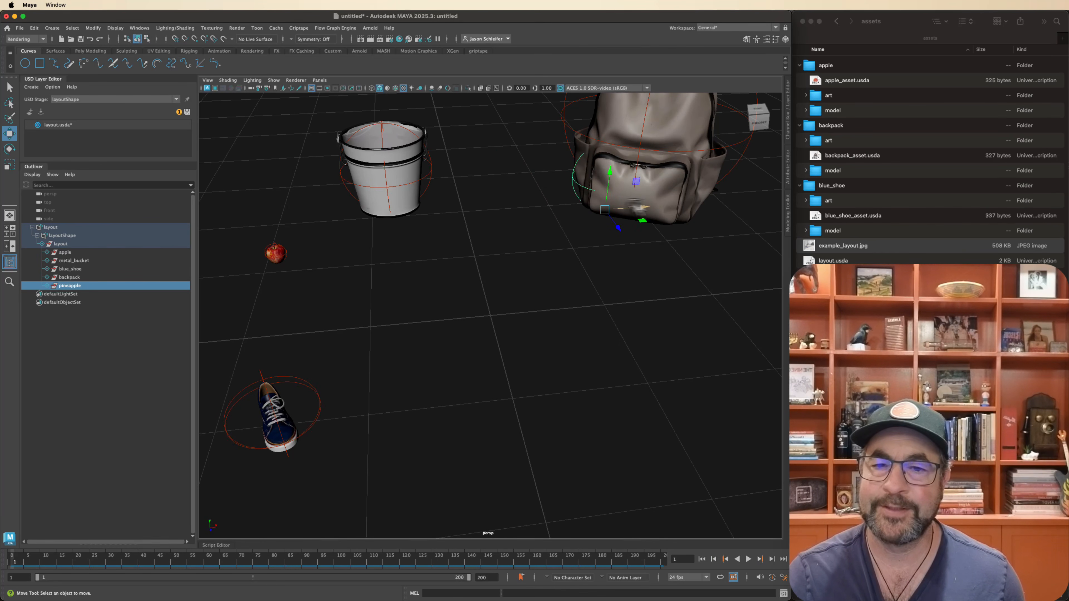
drag(638, 207, 585, 206)
click(647, 254)
Compare the adjusted pineapple placement with a preview of example_layout.jpg.
scroll(636, 252, down, 5)
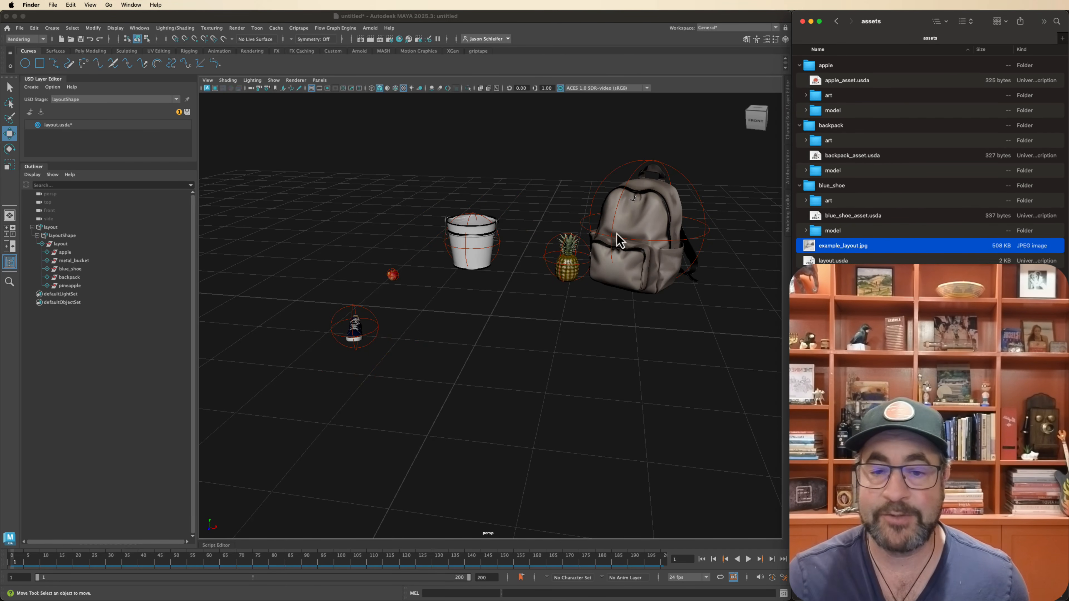
key(space)
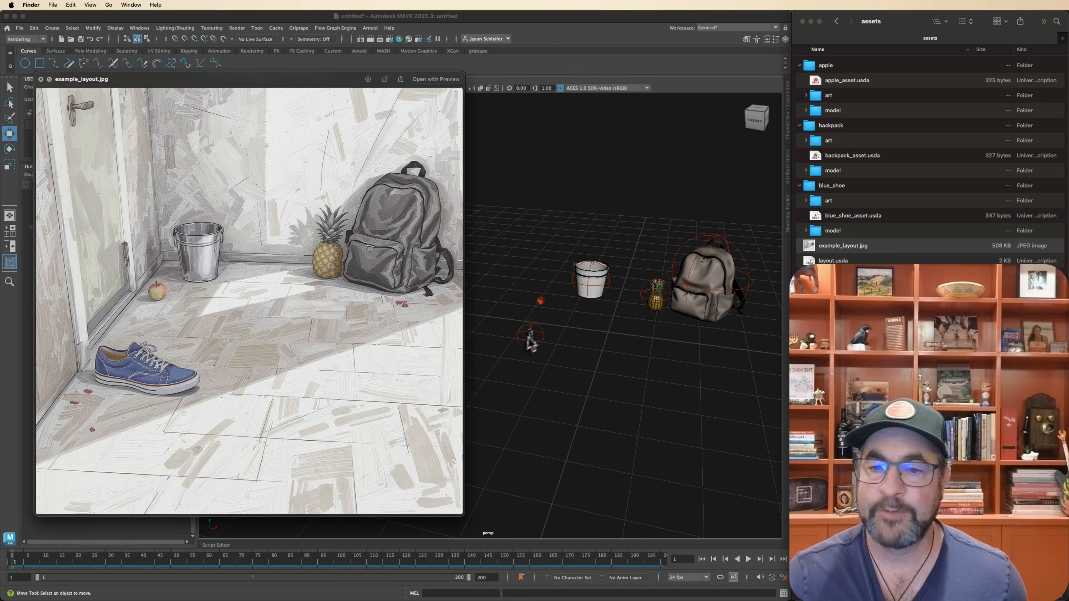
drag(568, 344, 572, 345)
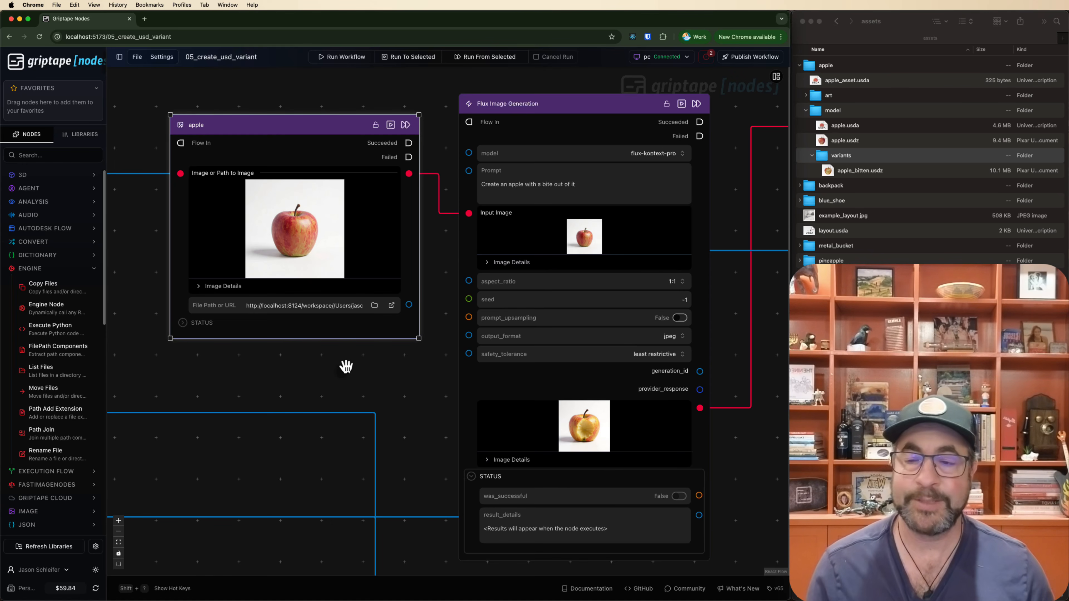
In the 05_create_usd_variant workflow in Griptape Nodes, examine the Flux Image Generation node's inputs and enlarge its bitten-apple output image.
scroll(347, 367, up, 5)
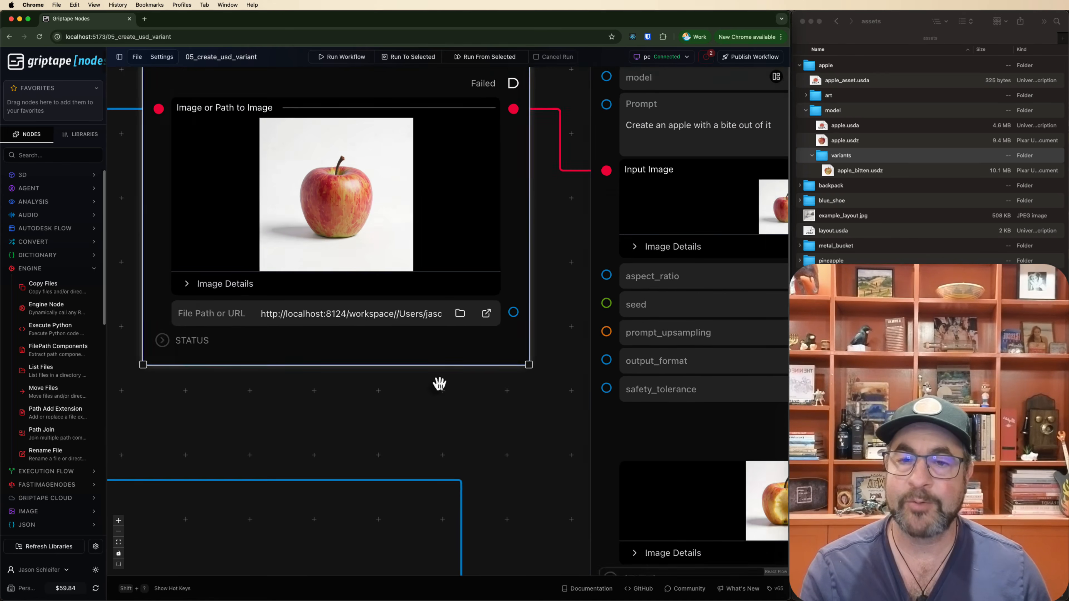
scroll(440, 384, down, 2)
drag(440, 384, 241, 408)
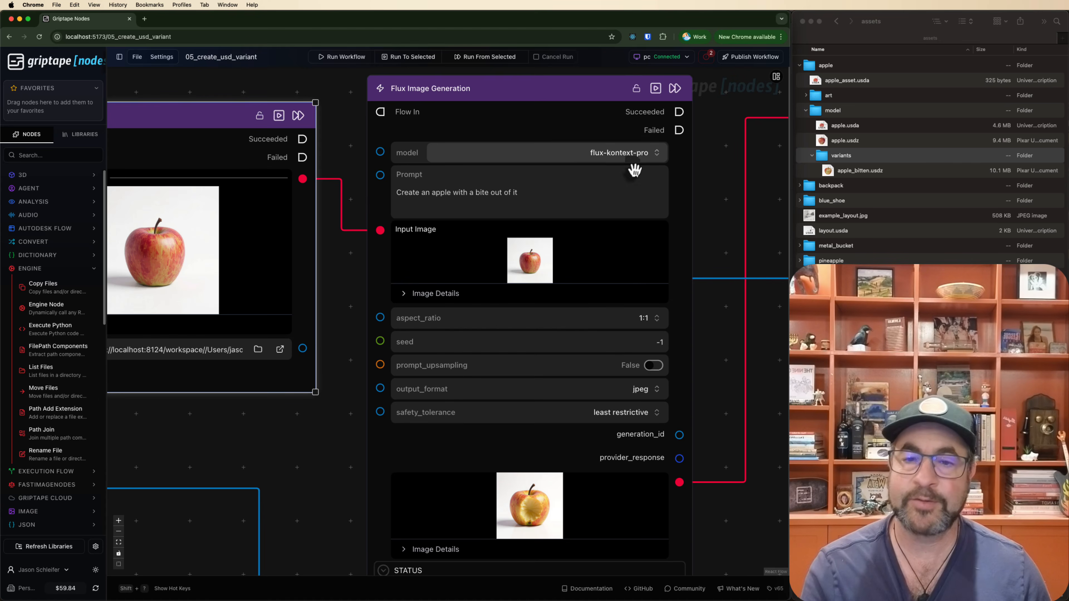
scroll(590, 261, up, 3)
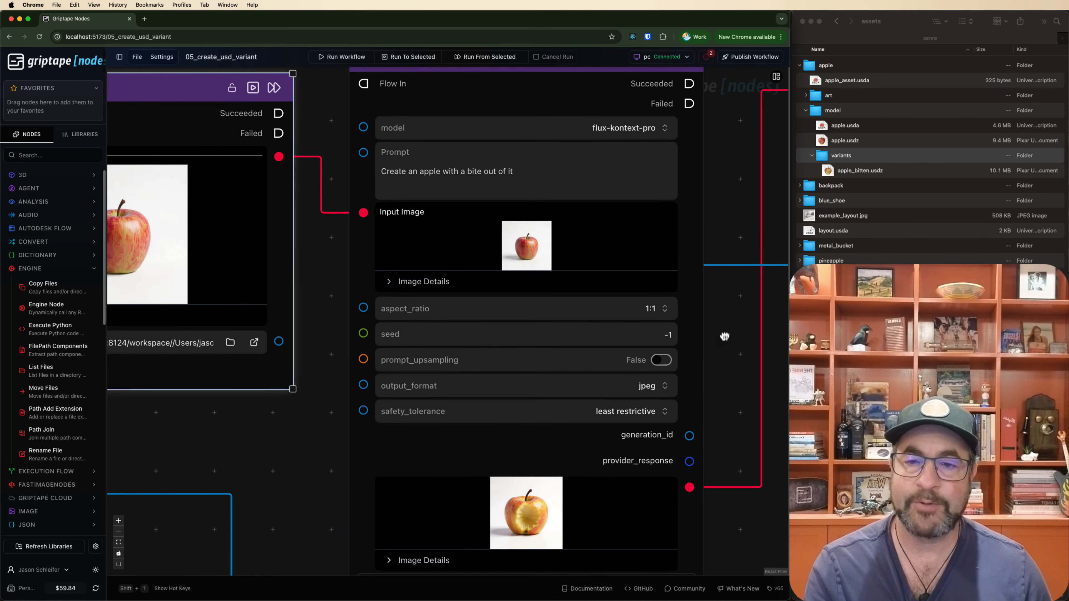
drag(724, 337, 696, 206)
click(473, 351)
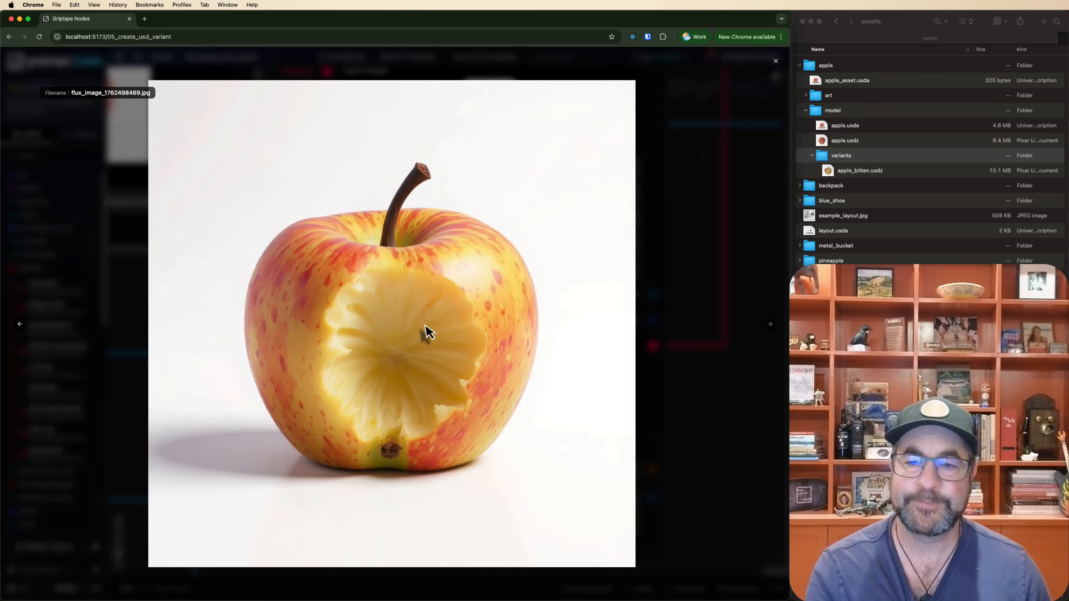
key(Escape)
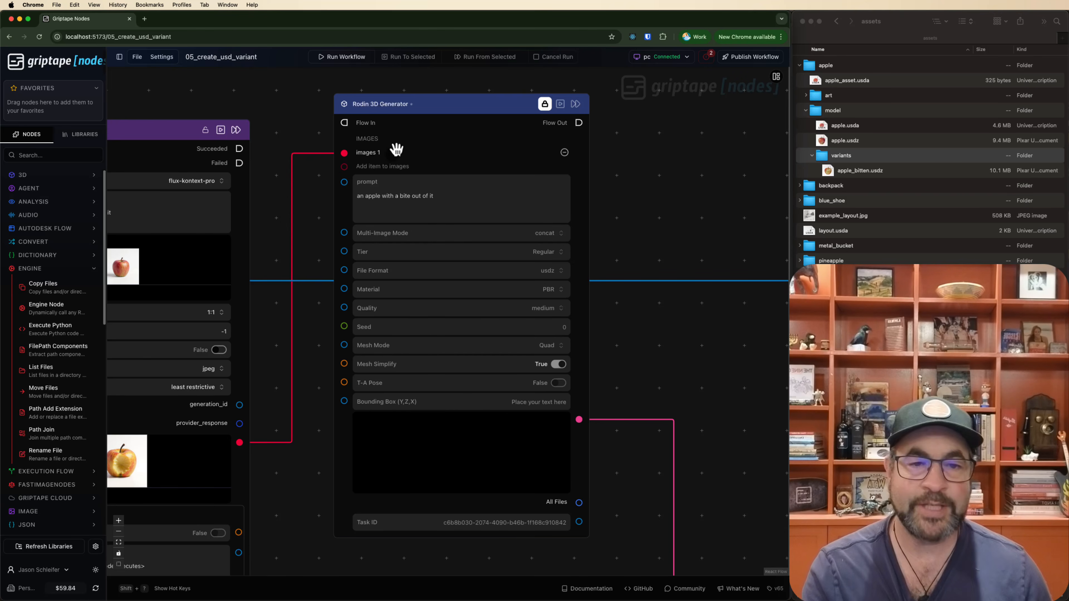
Preview apple_bitten.usdz from the apple model's variants folder in Finder and rotate the model to inspect the bite.
click(860, 170)
key(space)
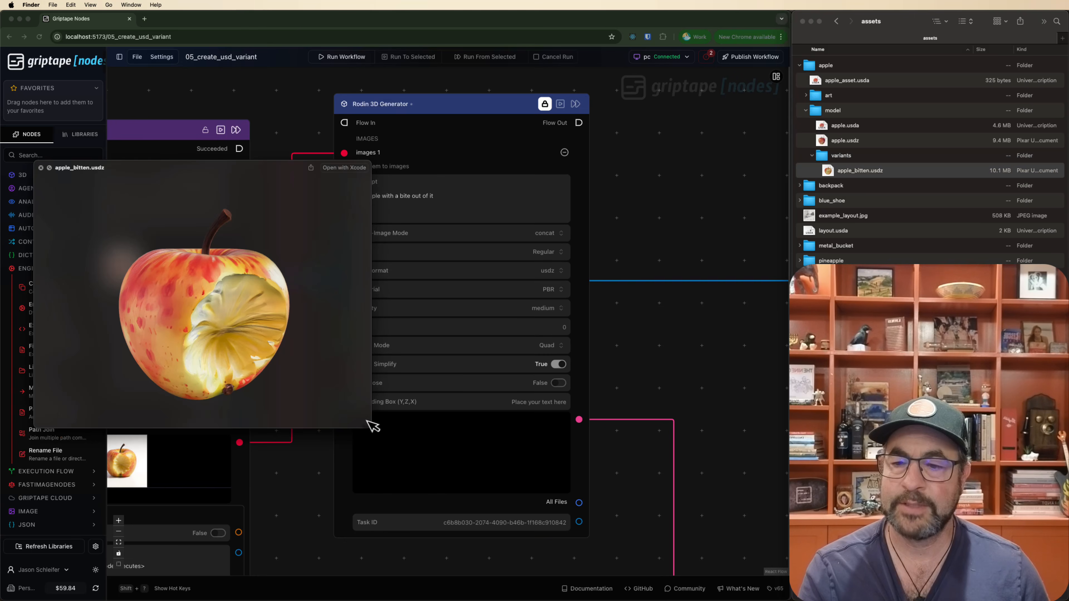
drag(367, 420, 267, 371)
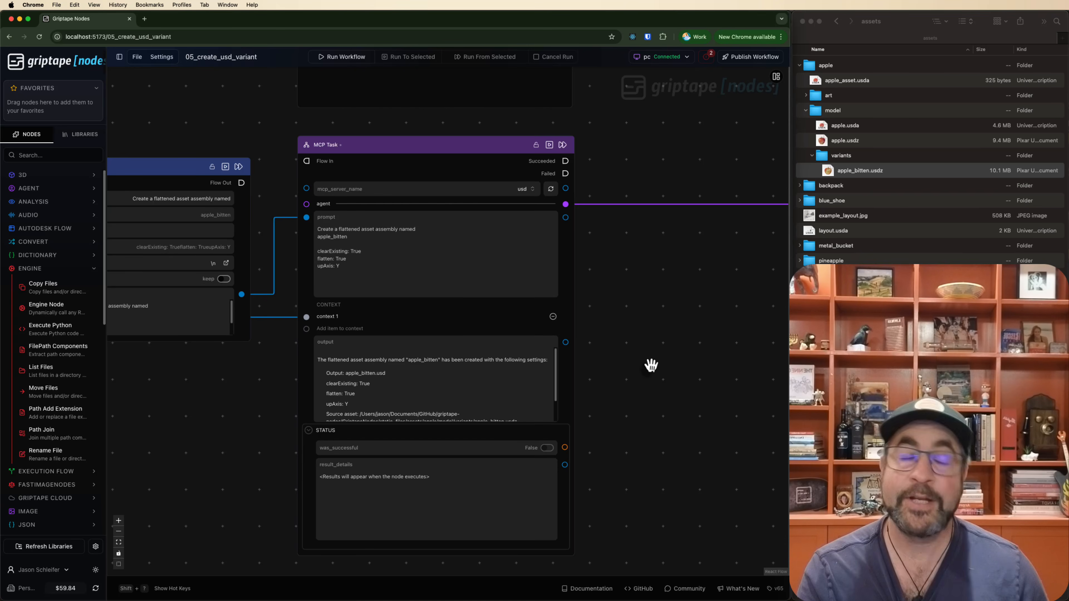
Run the MCP Task node with the usd server to create the flattened apple_bitten assembly, and select apple_bitten.usda in the variants folder.
drag(652, 365, 681, 365)
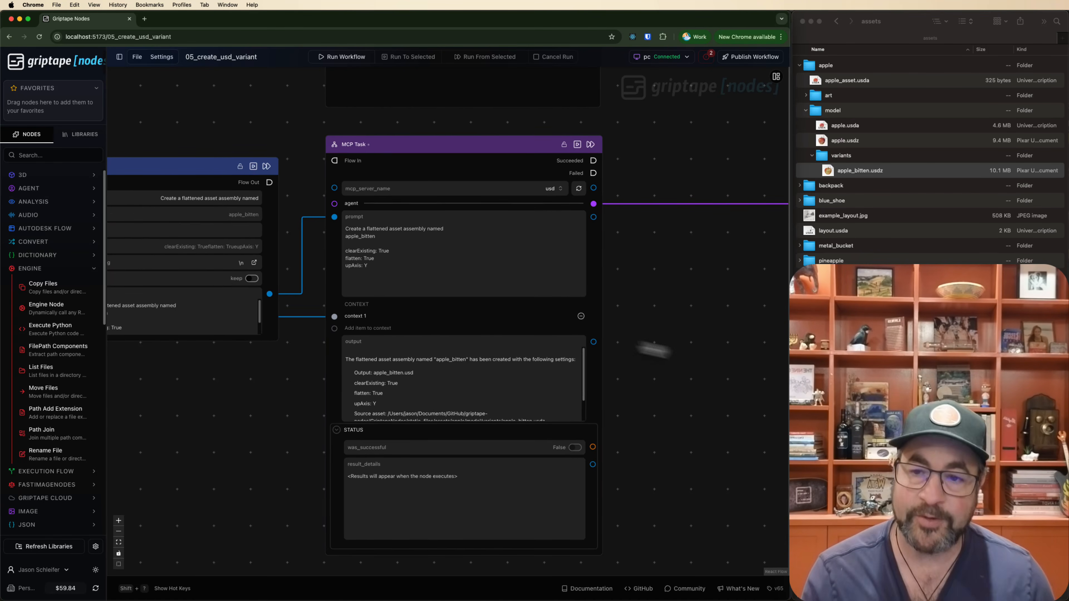
scroll(665, 352, up, 3)
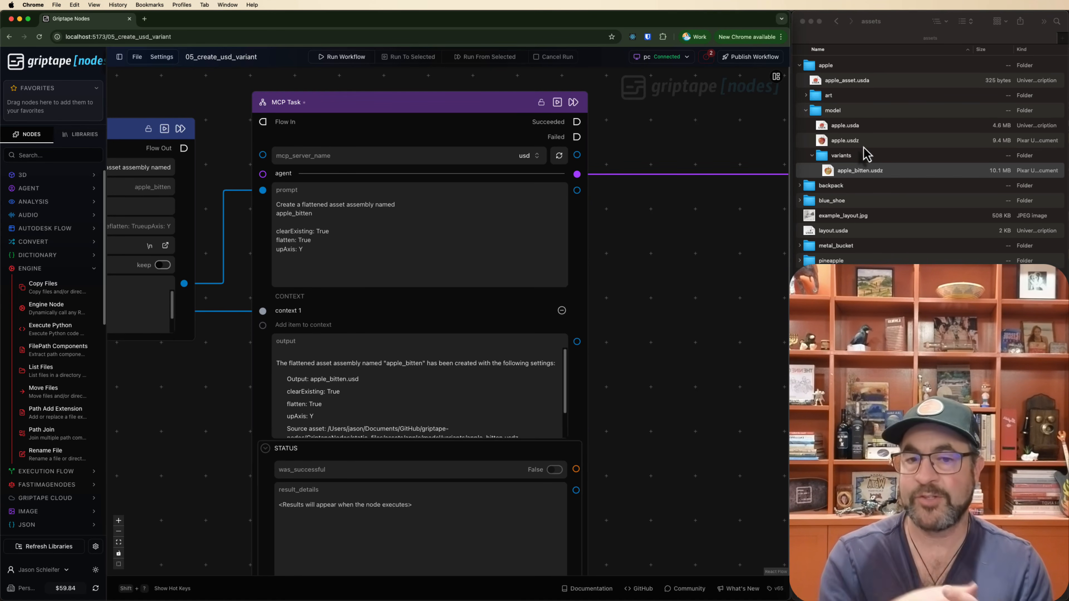
scroll(601, 234, up, 3)
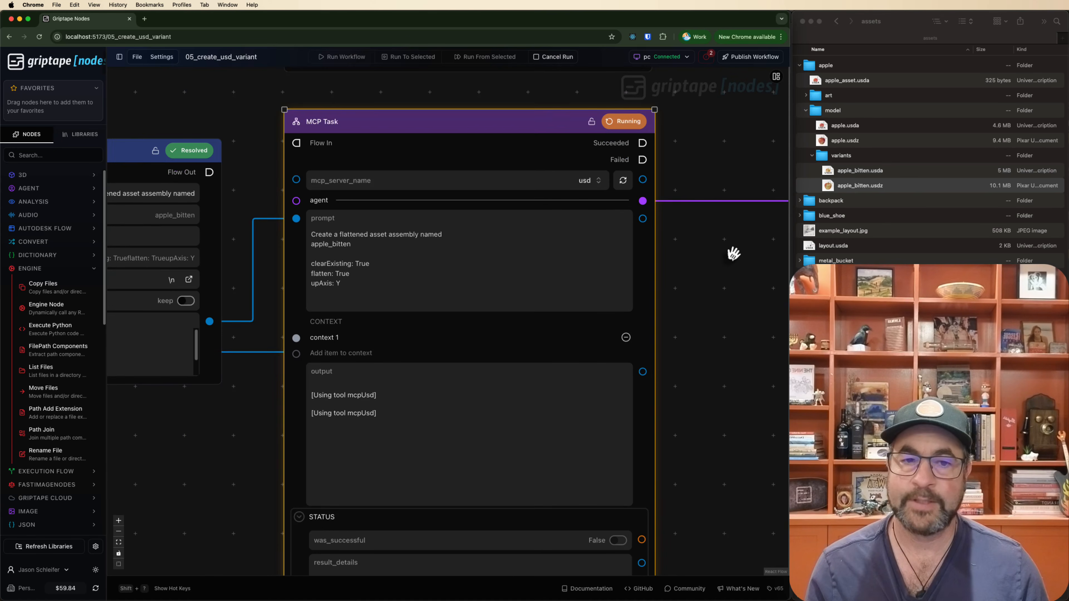
click(850, 171)
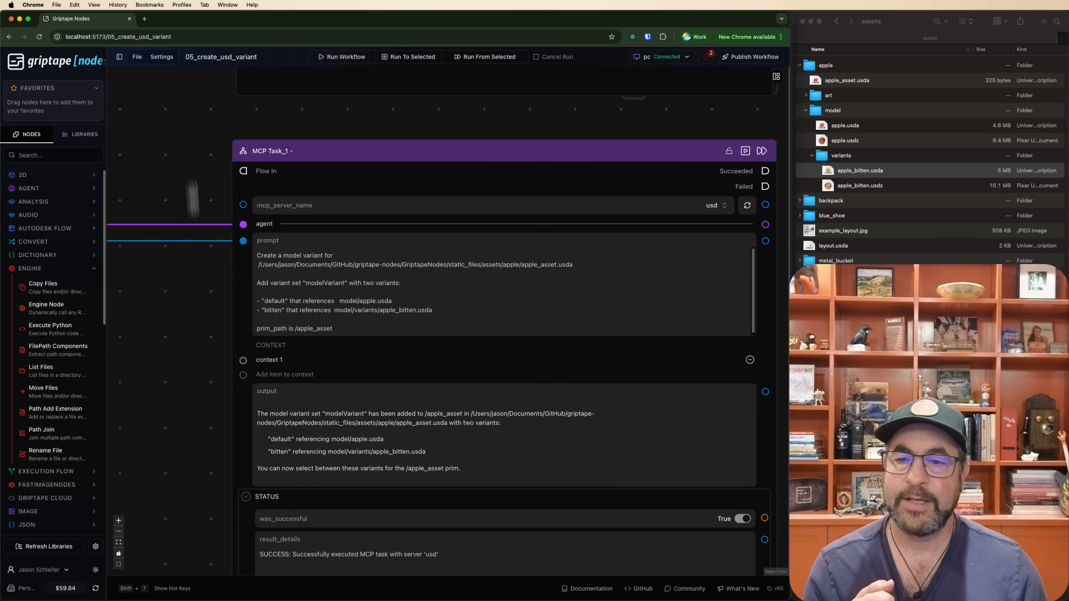
Run the MCP Task_1 node to add a modelVariant set to apple_asset.usda with "default" and "bitten" variants on the /apple_asset prim.
scroll(197, 294, up, 3)
drag(197, 294, 171, 301)
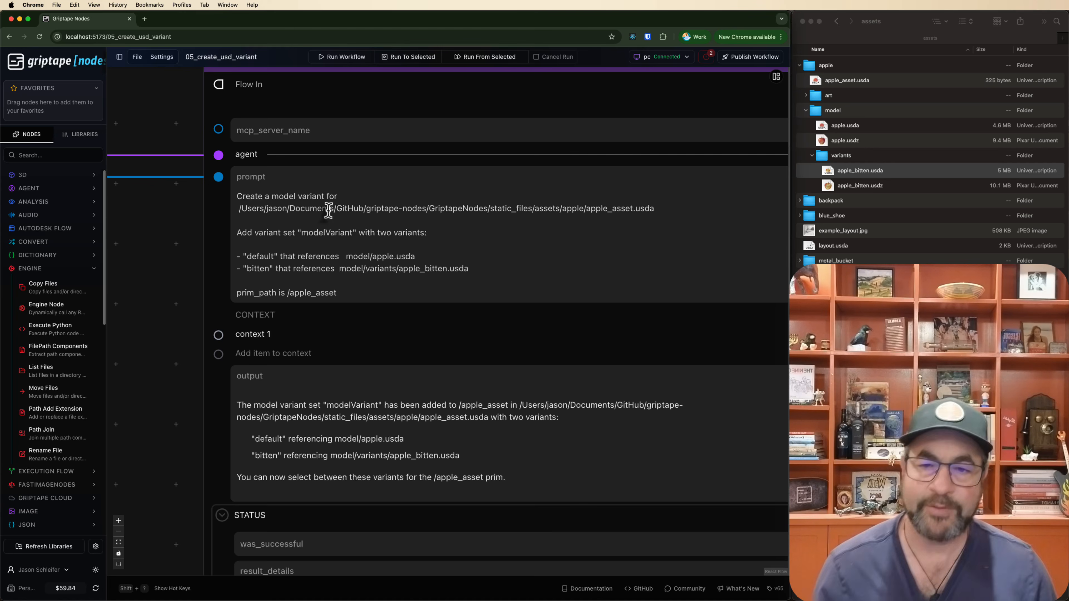
scroll(290, 238, down, 1)
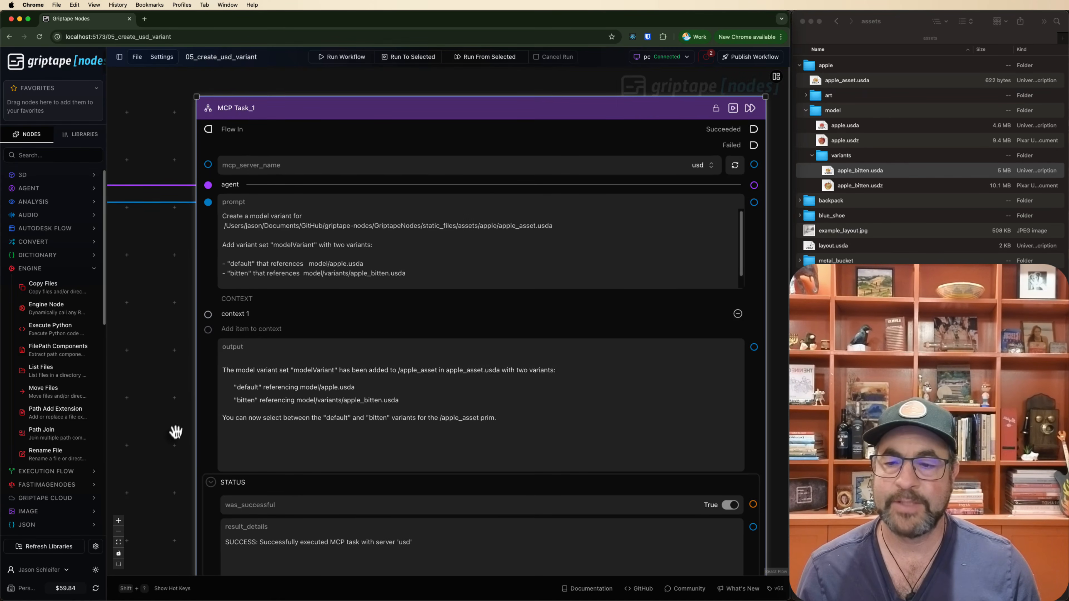
scroll(176, 432, up, 3)
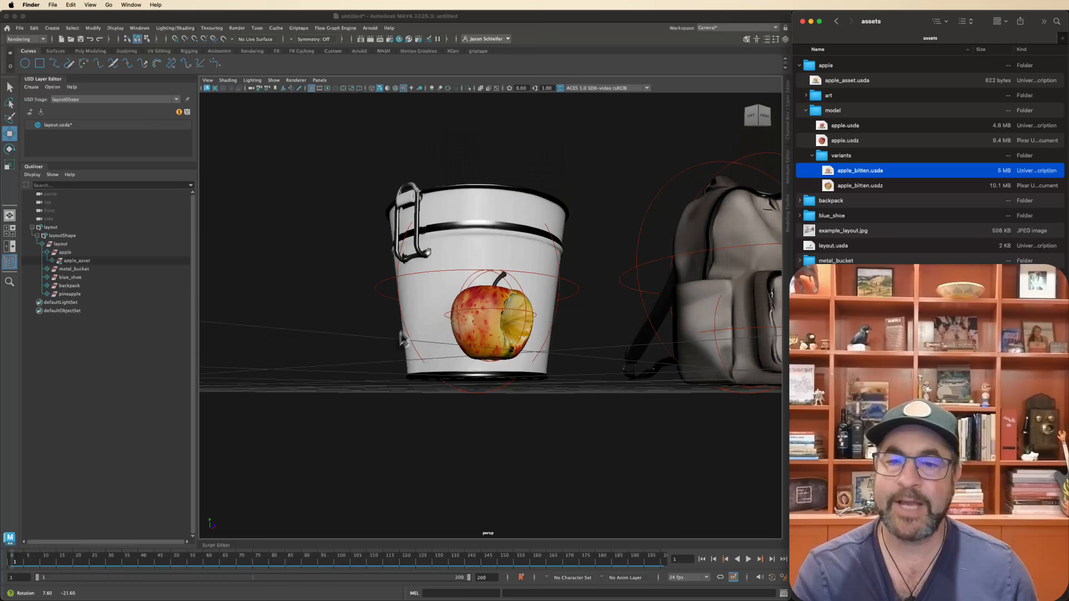
Switch to Maya and set the modelVariant of the apple_asset prim in the layout stage to default.
drag(400, 332, 417, 349)
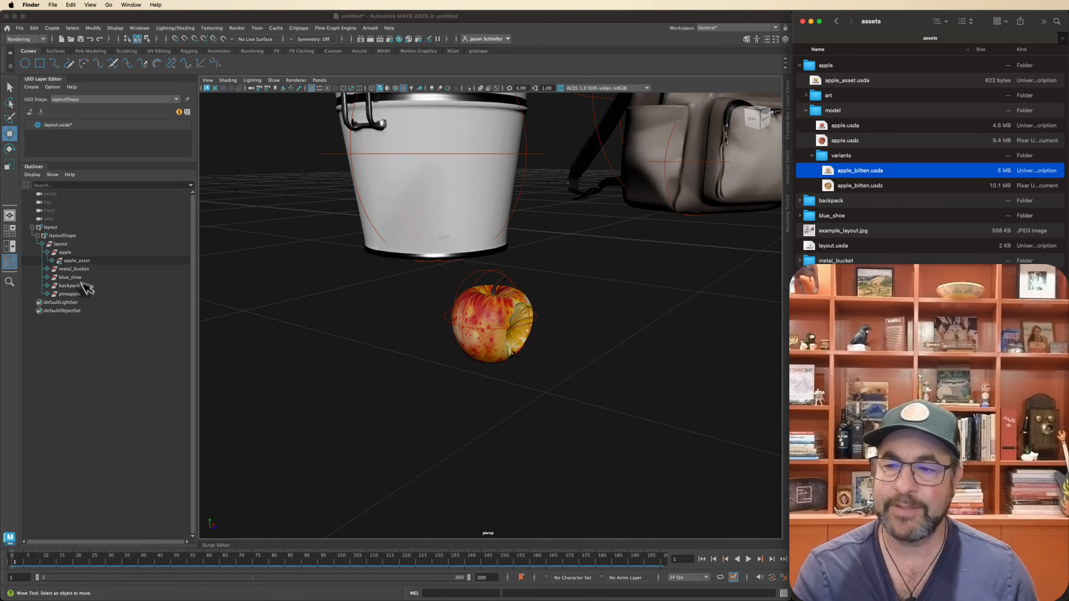
click(91, 261)
right_click(93, 262)
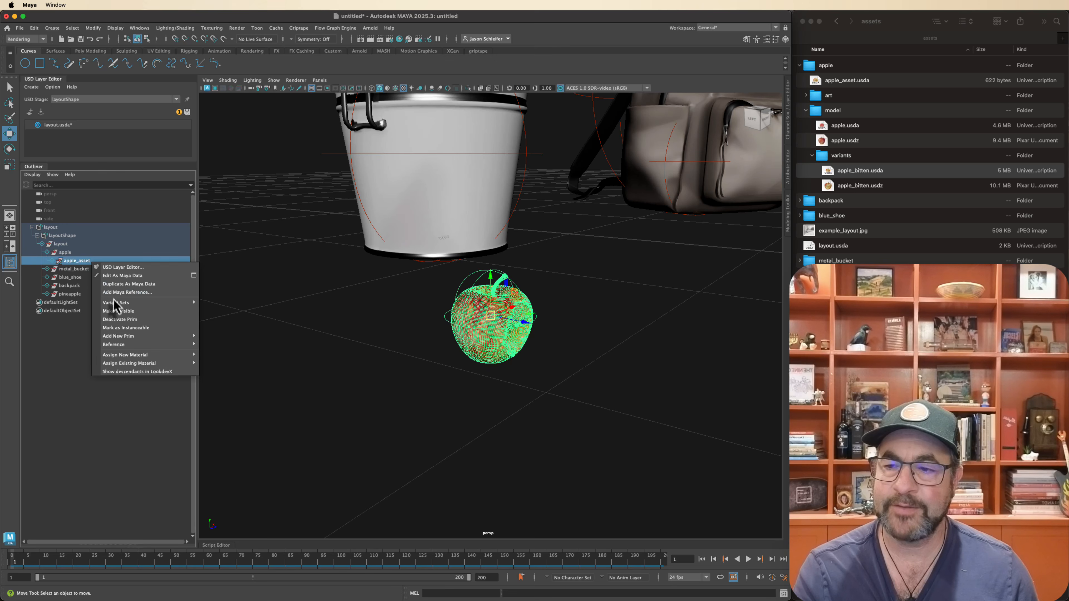
mouse_move(116, 303)
mouse_move(242, 304)
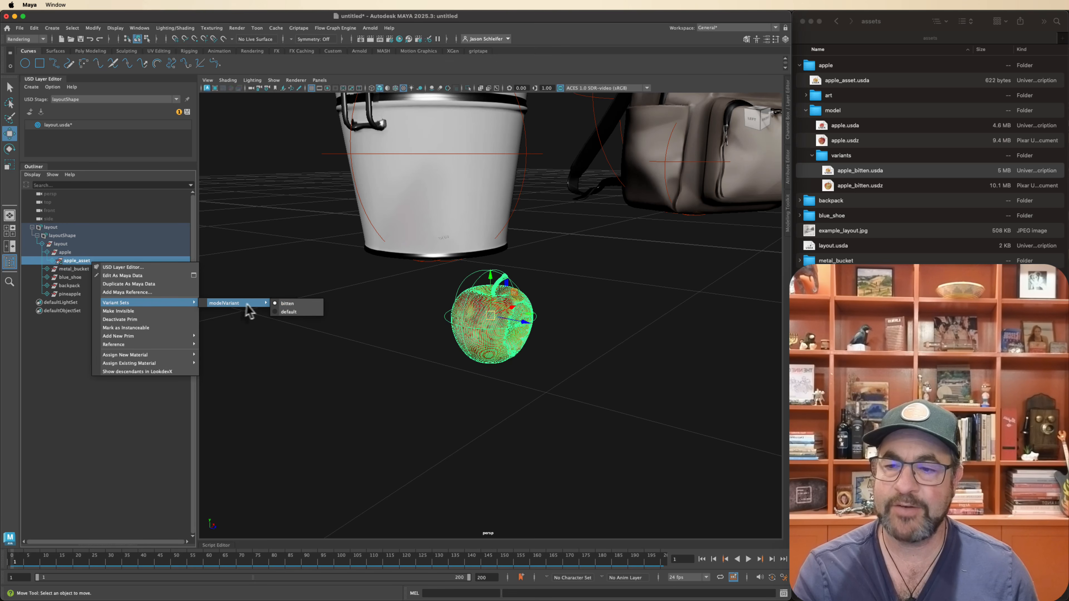
click(288, 314)
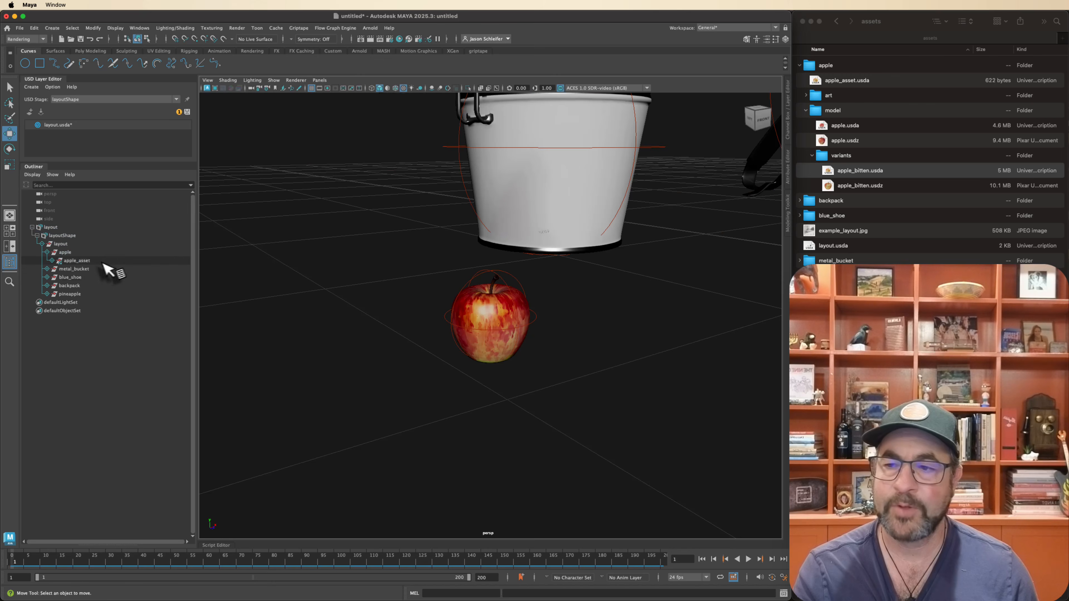
Set the modelVariant of the apple_asset prim in the layout stage to bitten.
right_click(102, 262)
mouse_move(193, 303)
mouse_move(244, 304)
click(292, 303)
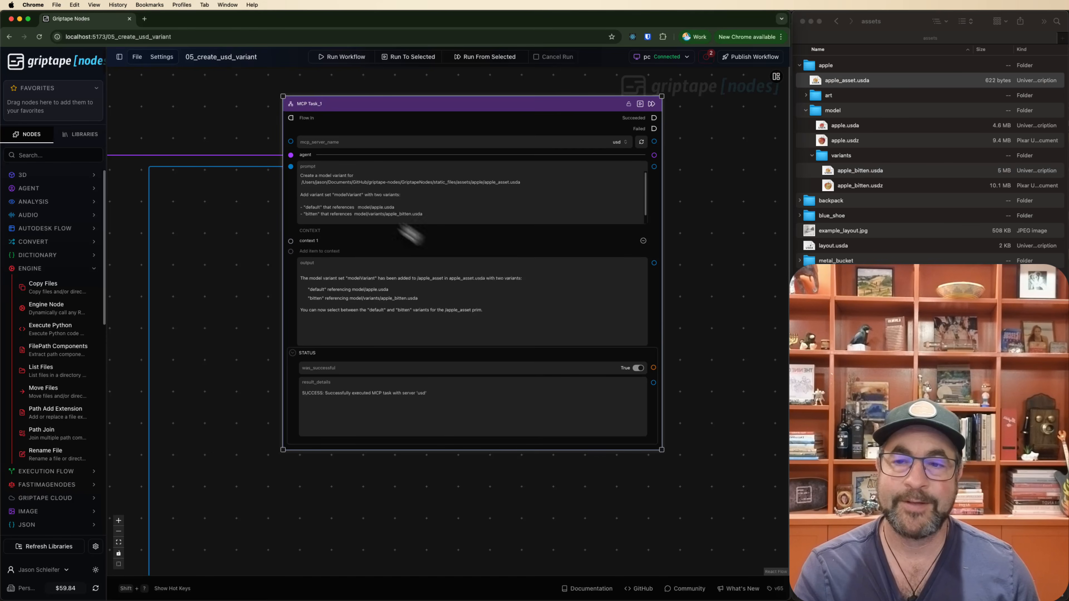
Return to Griptape Nodes and review the MCP Task_1 node's variant-creation prompt and output.
scroll(410, 236, up, 3)
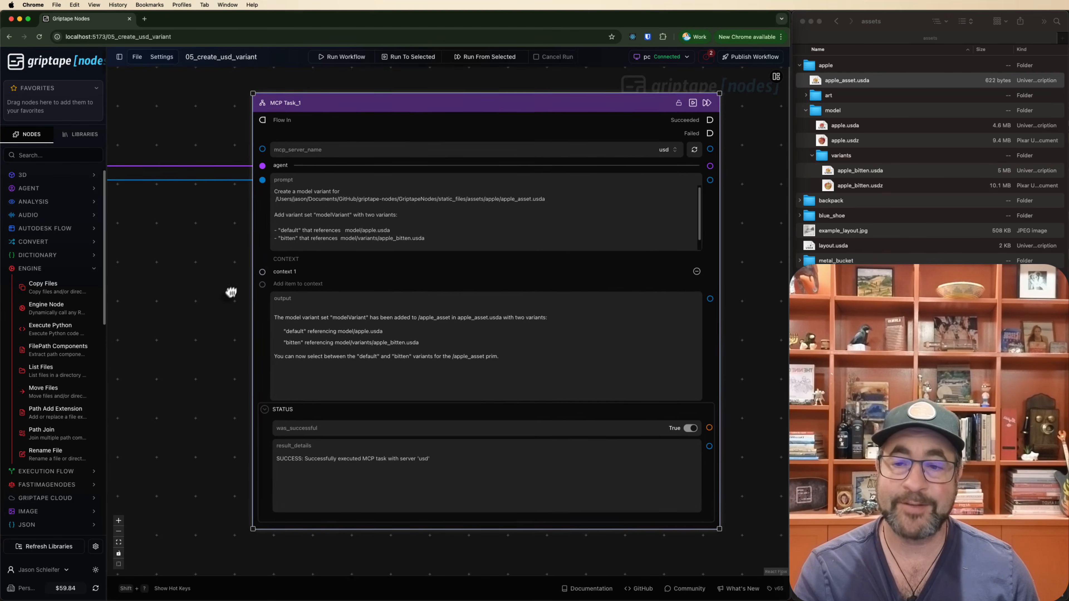